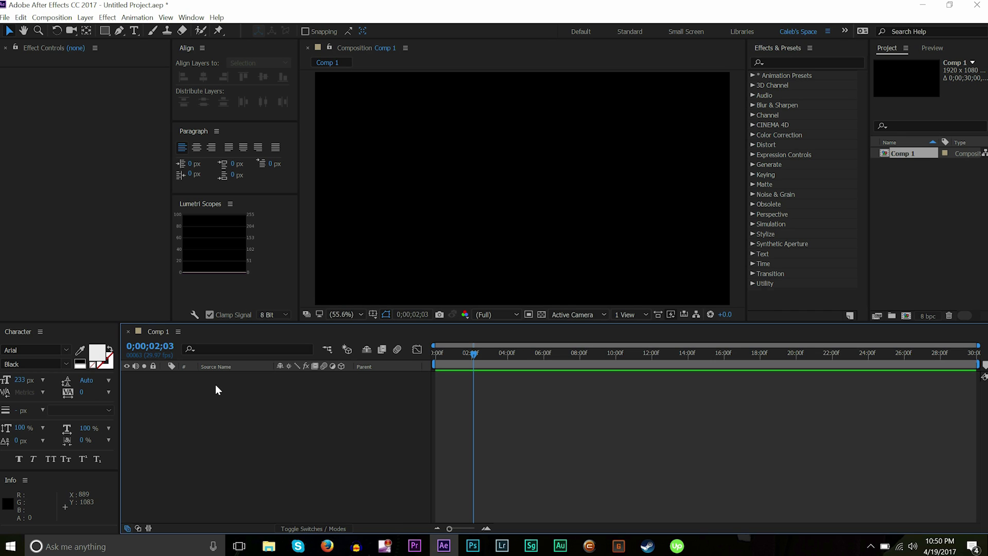
Step: Switch to text creation in the empty 1920×1080 Comp 1
{"action": "key", "text": "ctrl+t"}
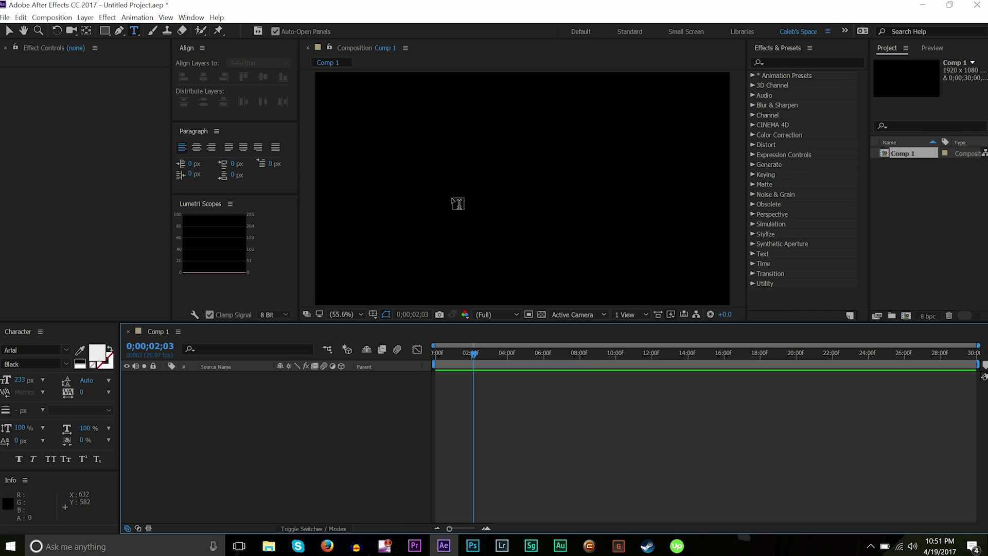
Step: Create a text layer reading 'BOUNCE' in the composition
{"action": "left_click", "coordinate": [454, 195]}
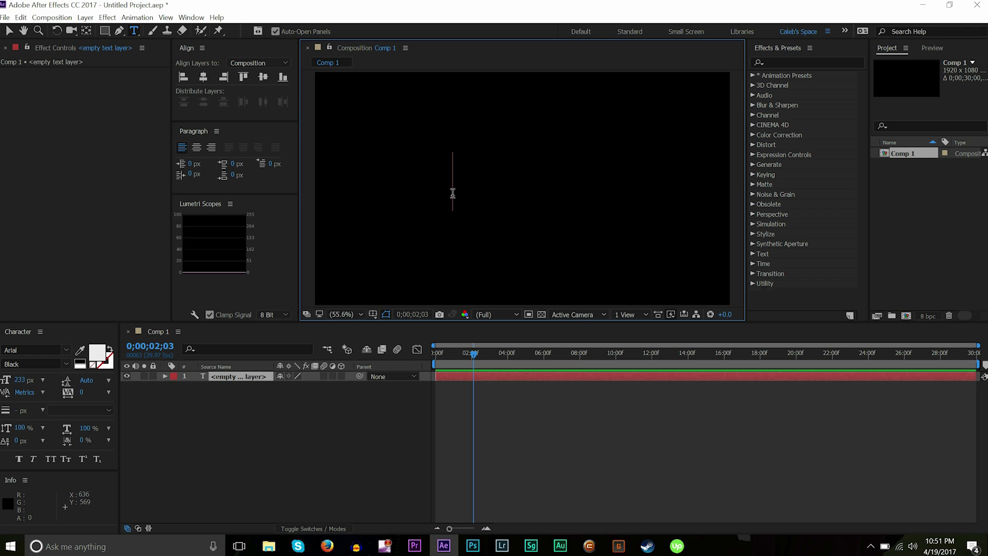
{"action": "type", "text": "BOUNCE"}
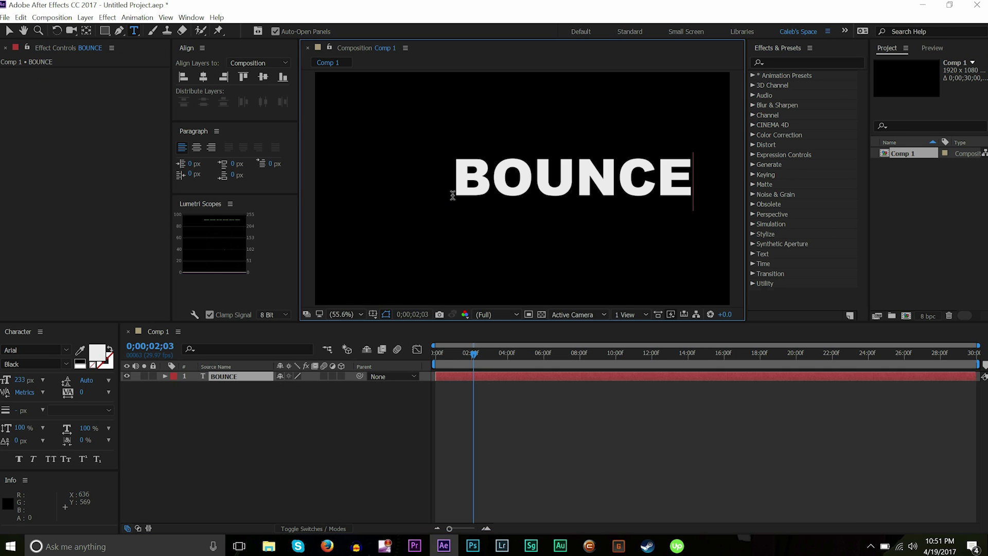
{"action": "left_click", "coordinate": [350, 453]}
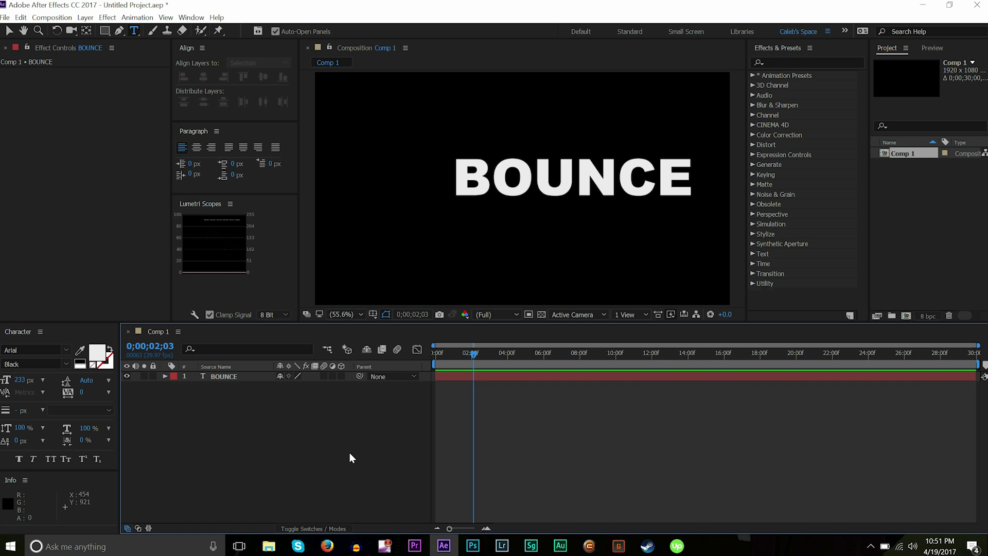
Step: Centre BOUNCE's anchor point and align the layer to the composition's vertical and horizontal centre
{"action": "left_click", "coordinate": [240, 380]}
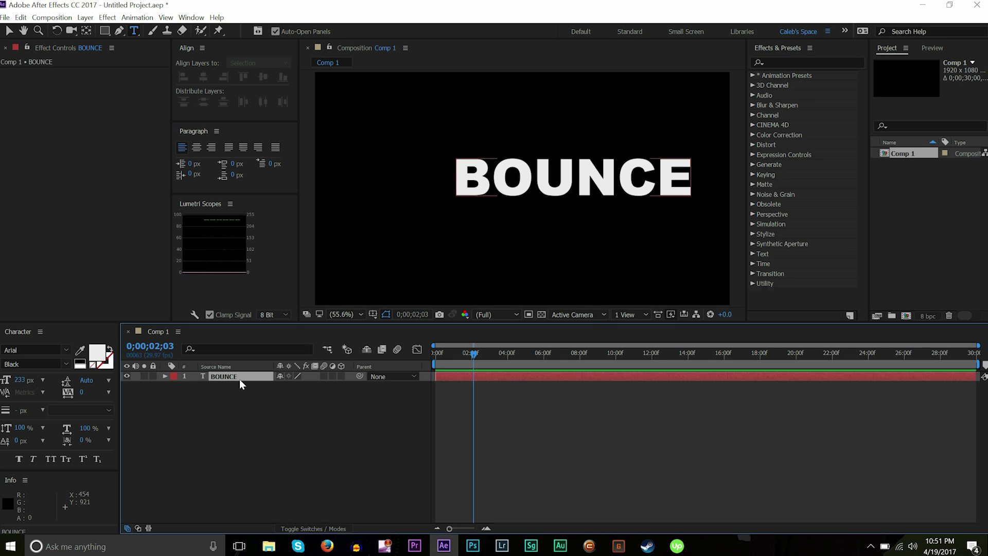
{"action": "key", "text": "ctrl+alt+Home"}
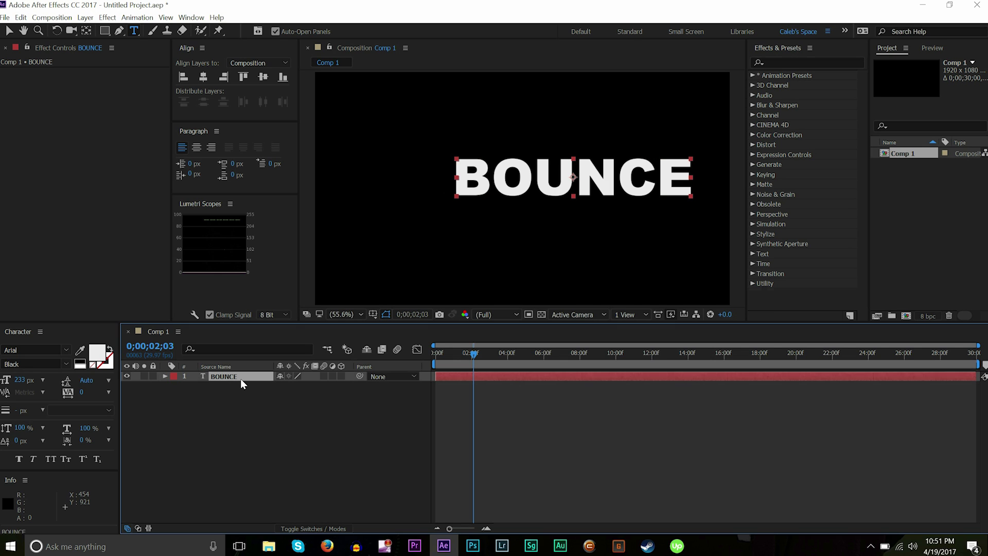
{"action": "left_click", "coordinate": [261, 78]}
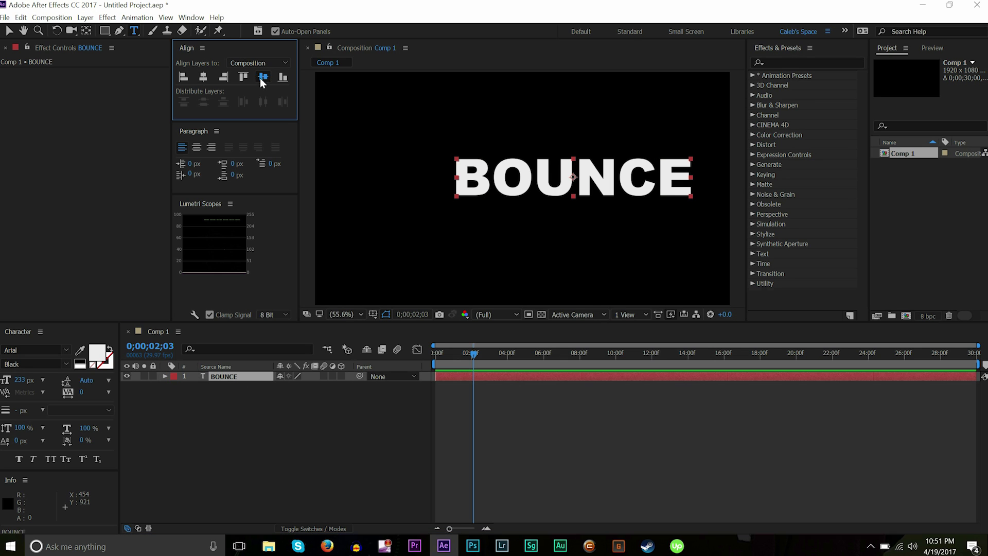
{"action": "left_click", "coordinate": [202, 77]}
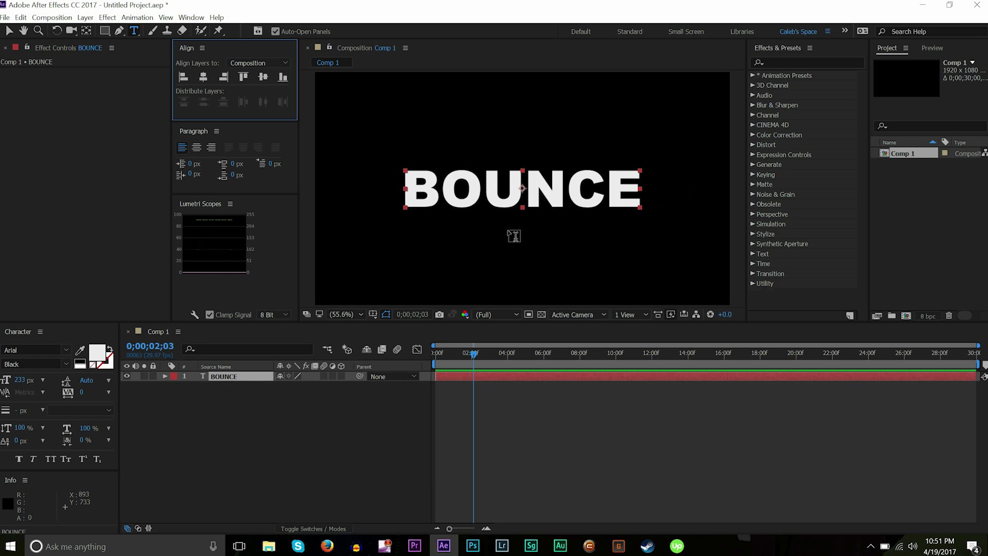
{"action": "left_click", "coordinate": [327, 550]}
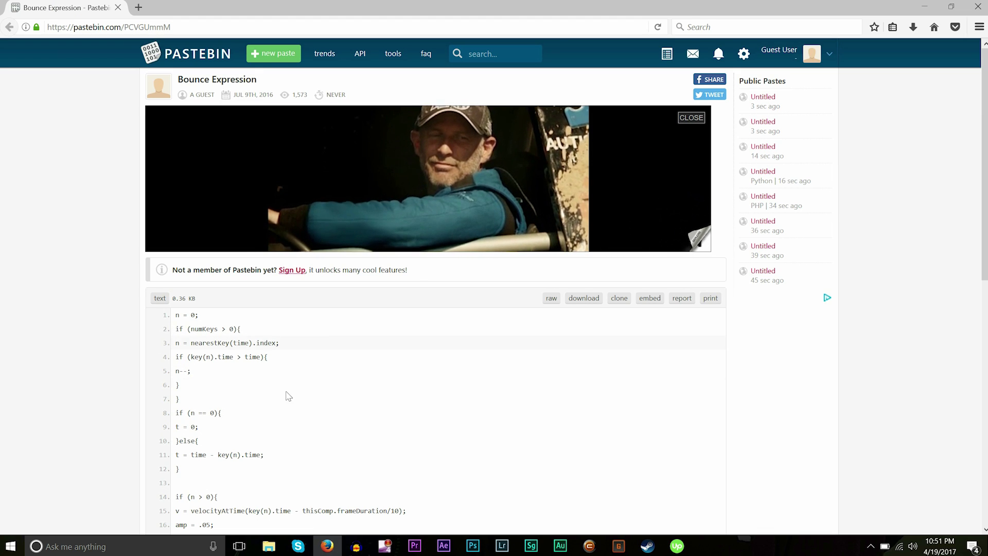
{"action": "left_click", "coordinate": [326, 546]}
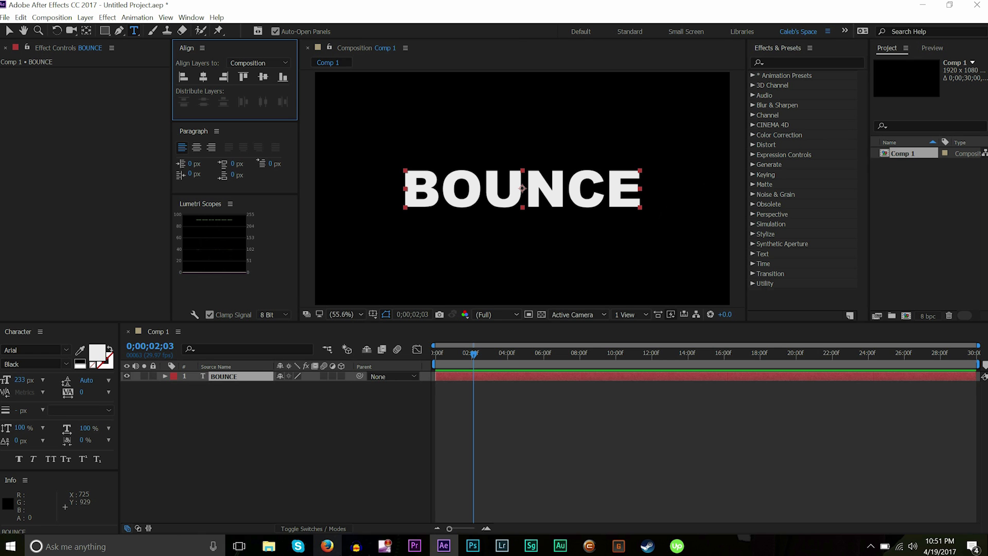
Step: Hand-keyframe BOUNCE's Scale: 121% at 1;15, 100% at 2;14, 110% at 3;05, 101% at 3;22
{"action": "left_click", "coordinate": [228, 379]}
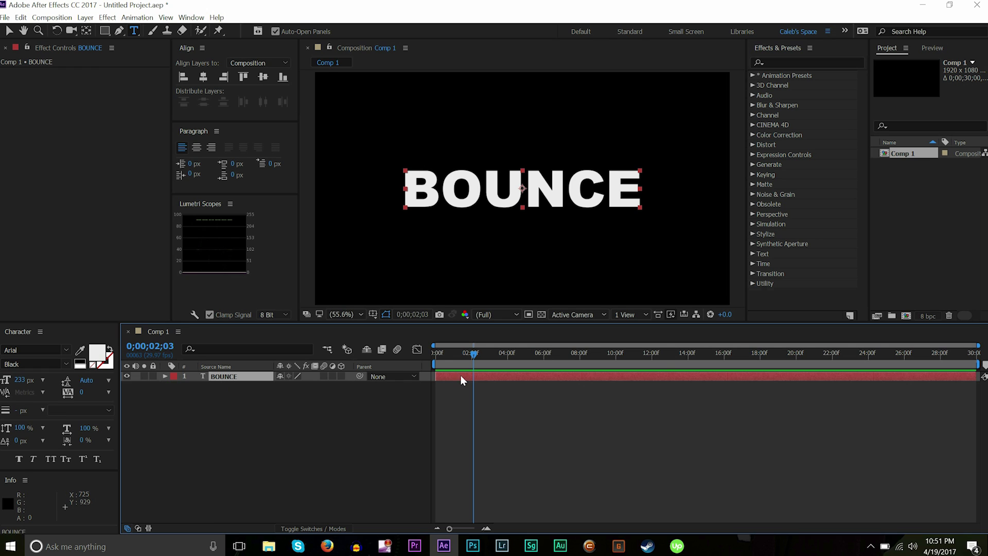
{"action": "left_click_drag", "start_coordinate": [456, 360], "coordinate": [350, 368]}
{"action": "key", "text": "s"}
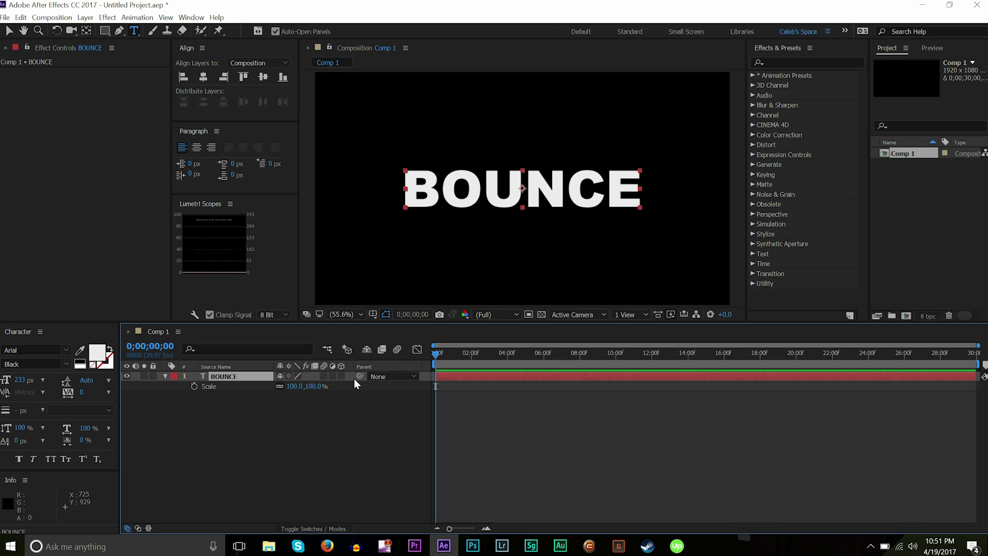
{"action": "left_click", "coordinate": [195, 386]}
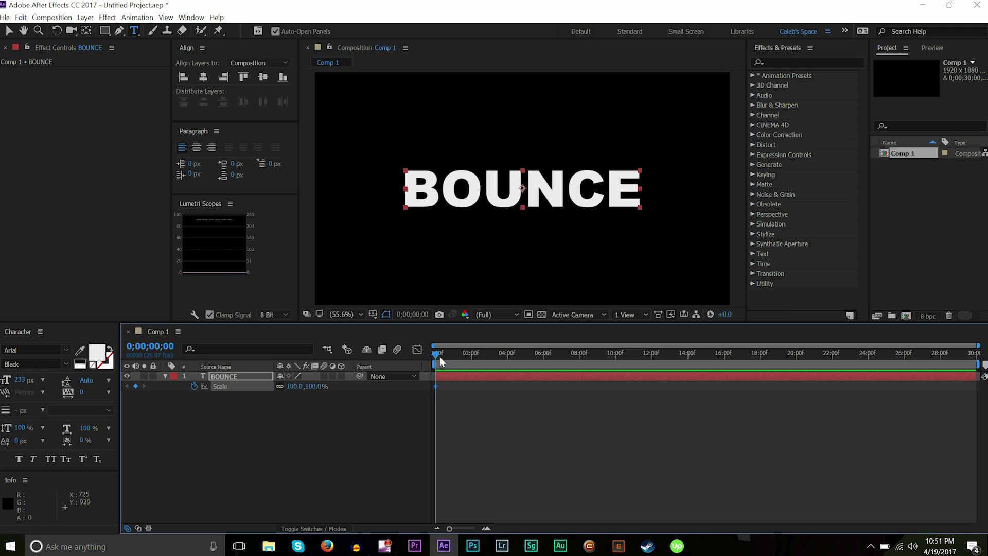
{"action": "left_click_drag", "start_coordinate": [439, 356], "coordinate": [461, 359]}
{"action": "left_click_drag", "start_coordinate": [294, 387], "coordinate": [320, 387]}
{"action": "left_click_drag", "start_coordinate": [472, 360], "coordinate": [479, 359]}
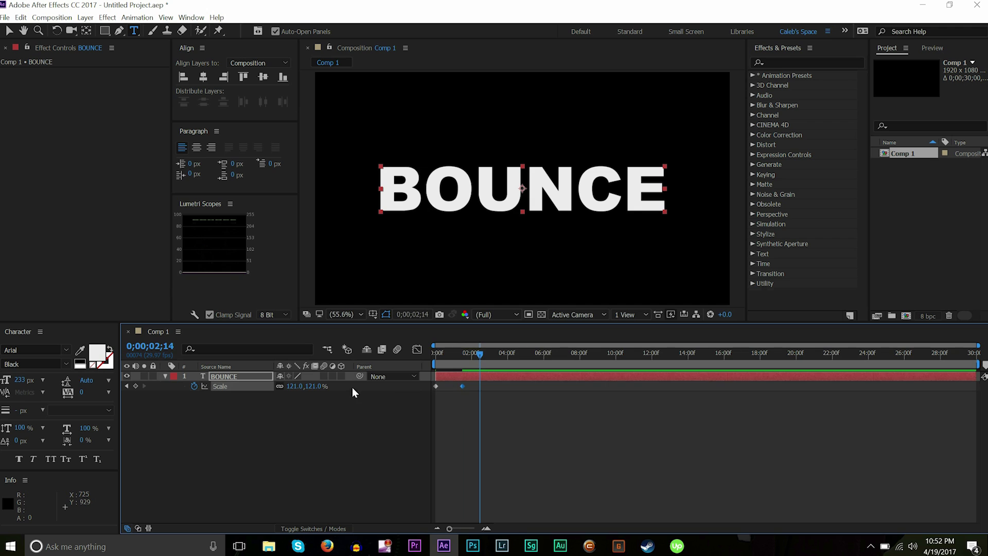
{"action": "left_click_drag", "start_coordinate": [301, 387], "coordinate": [276, 387]}
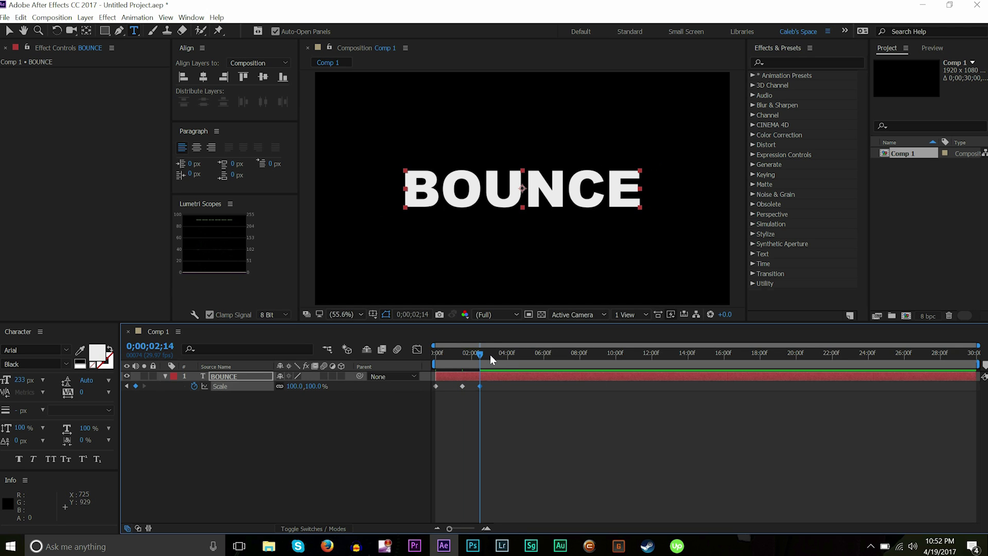
{"action": "left_click_drag", "start_coordinate": [490, 355], "coordinate": [492, 355]}
{"action": "left_click_drag", "start_coordinate": [302, 387], "coordinate": [381, 369]}
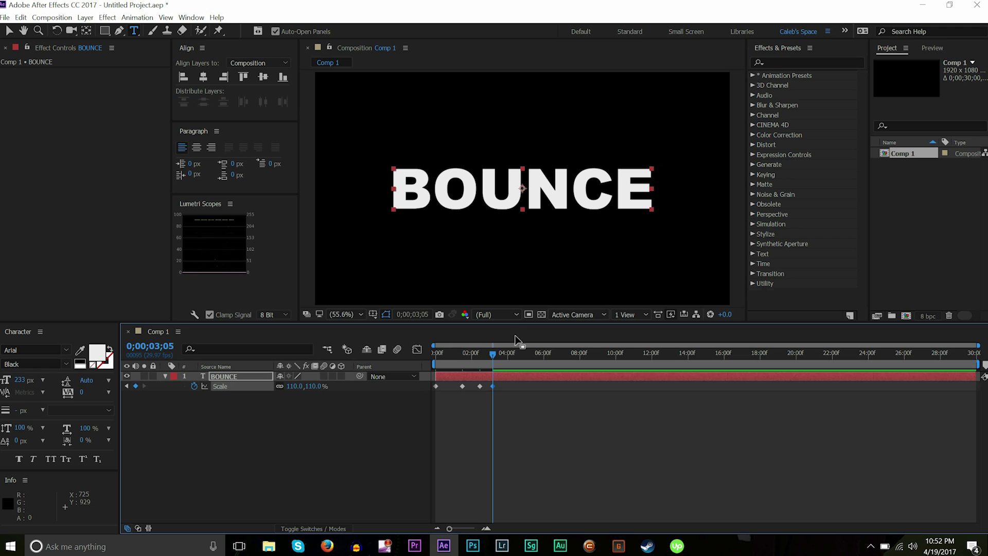
{"action": "left_click_drag", "start_coordinate": [495, 354], "coordinate": [502, 354]}
{"action": "left_click_drag", "start_coordinate": [303, 386], "coordinate": [292, 387]}
Step: Preview the hand-keyframed bounce and scrub back through it to check the scale
{"action": "key", "text": "space"}
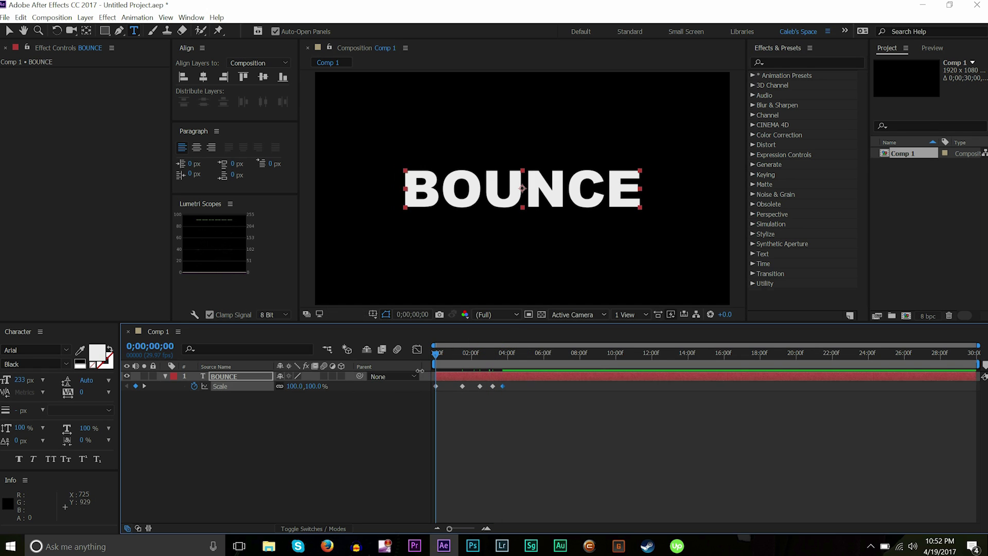
{"action": "left_click", "coordinate": [545, 443]}
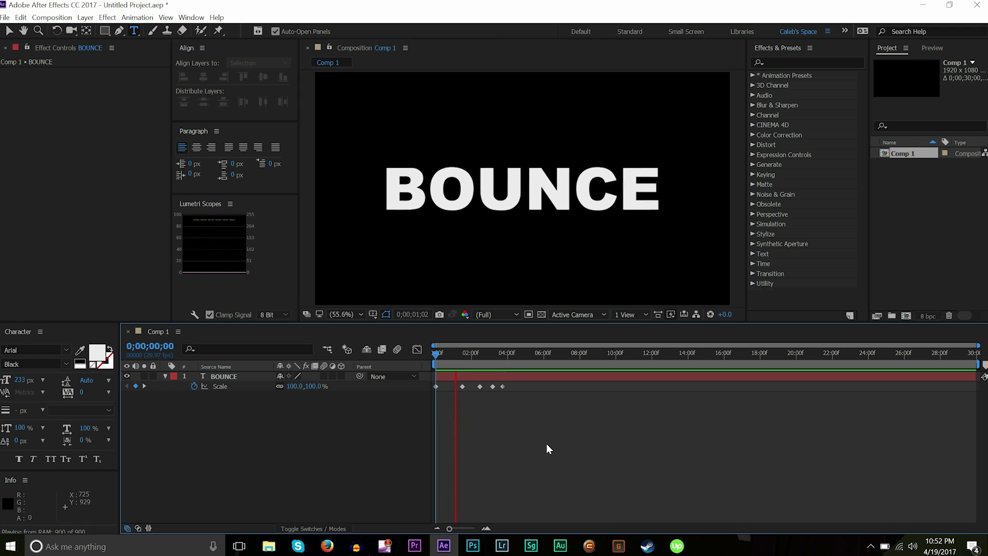
{"action": "key", "text": "space"}
{"action": "left_click_drag", "start_coordinate": [545, 406], "coordinate": [443, 386]}
{"action": "key", "text": "space"}
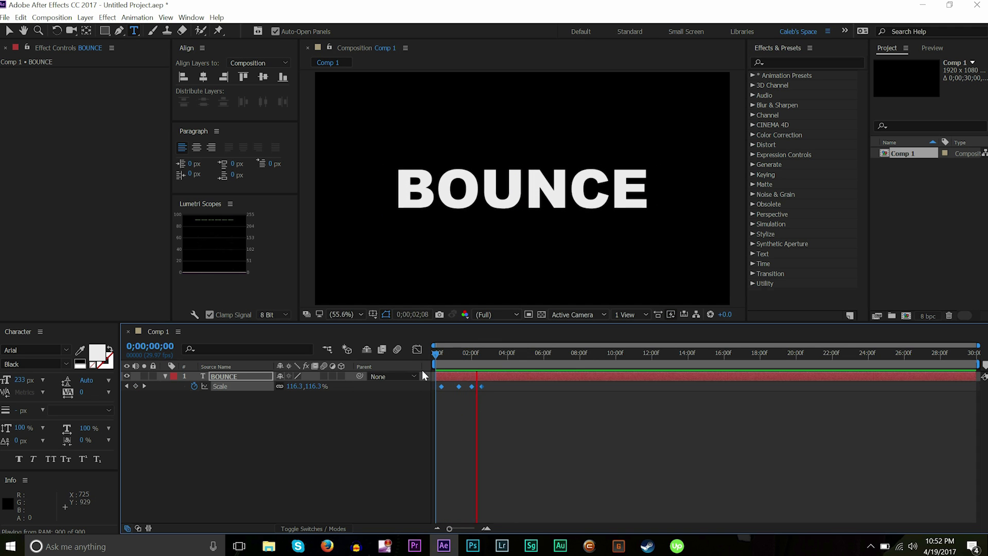
{"action": "key", "text": "space"}
{"action": "left_click", "coordinate": [499, 383]}
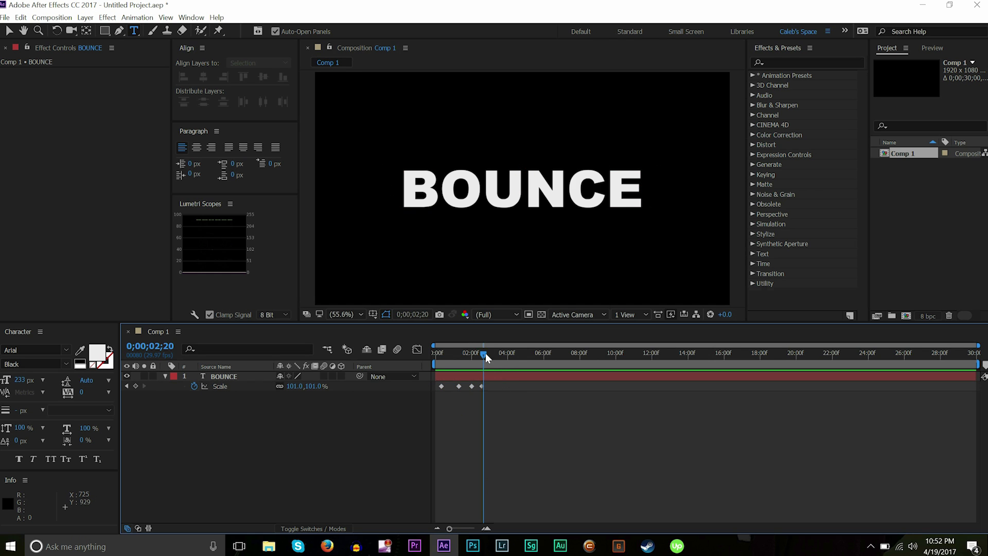
{"action": "left_click_drag", "start_coordinate": [486, 353], "coordinate": [426, 363]}
Step: Remove all Scale keyframes and set Scale to a static 100%
{"action": "left_click", "coordinate": [255, 387]}
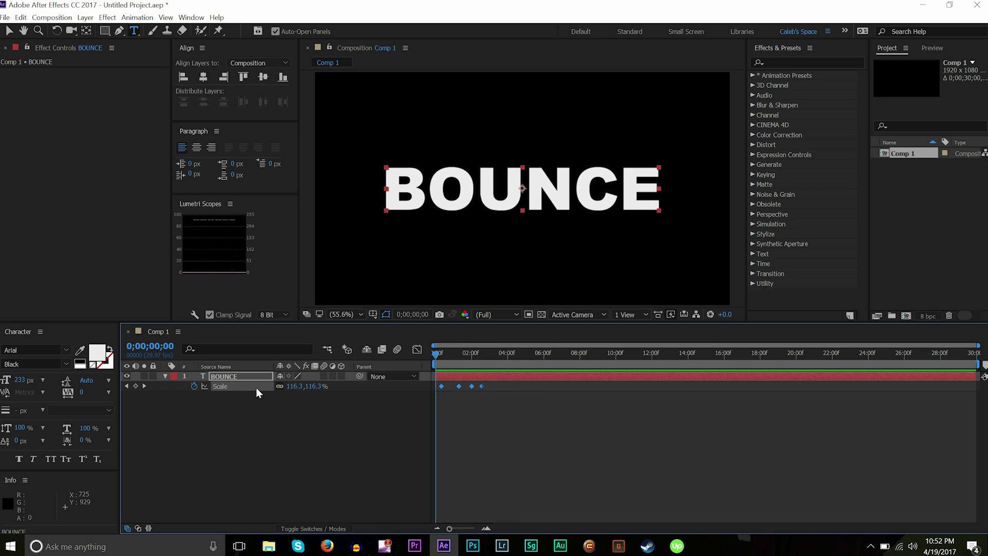
{"action": "left_click", "coordinate": [193, 386]}
{"action": "left_click", "coordinate": [299, 386]}
{"action": "type", "text": "100"}
{"action": "key", "text": "Return"}
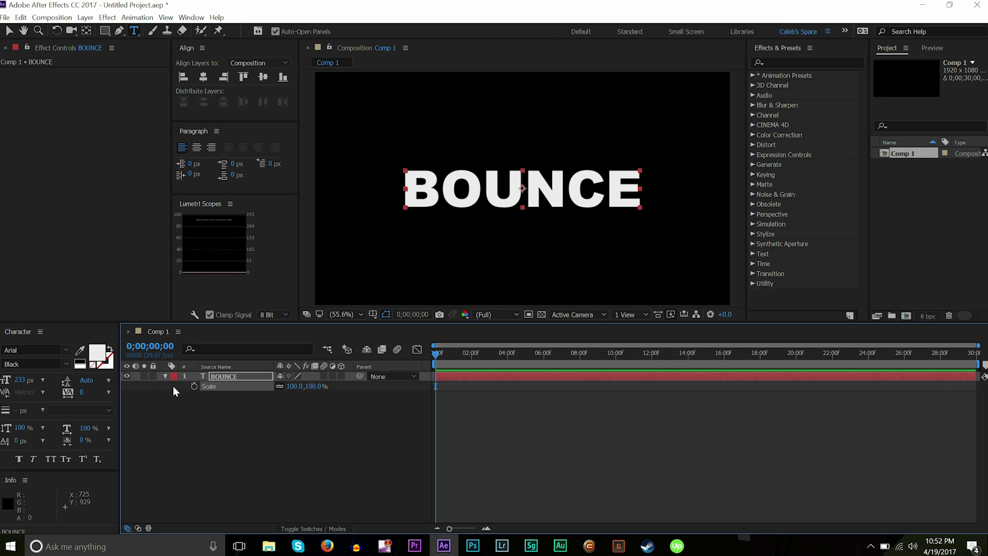
Step: Copy the 22-line Bounce Expression code from Pastebin and minimize Firefox
{"action": "left_click", "coordinate": [327, 545]}
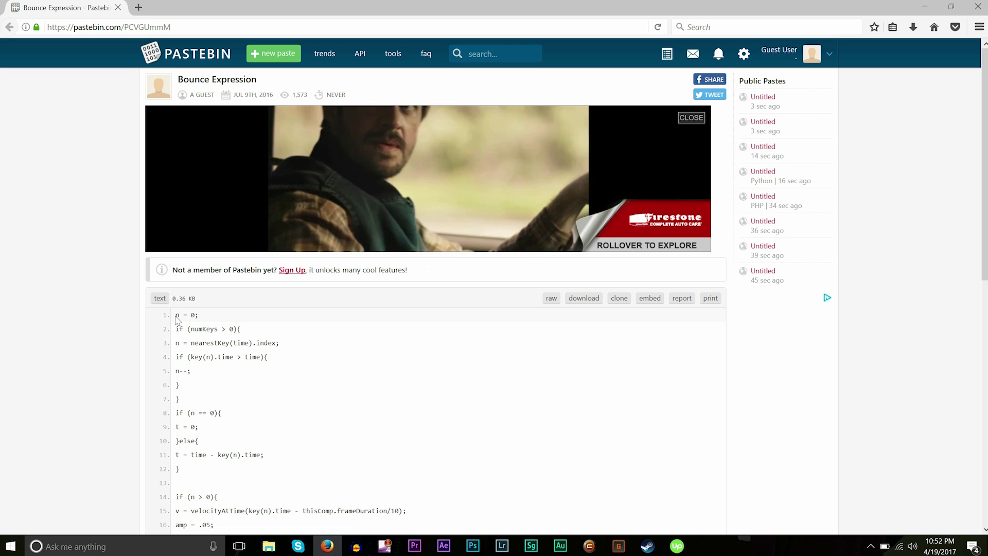
{"action": "left_click_drag", "start_coordinate": [176, 316], "coordinate": [297, 279]}
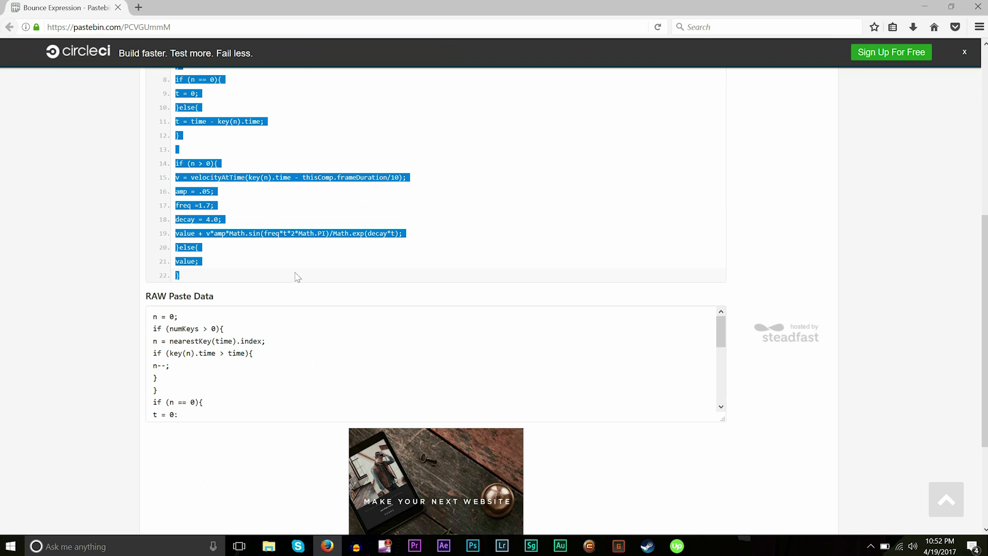
{"action": "left_click", "coordinate": [291, 269]}
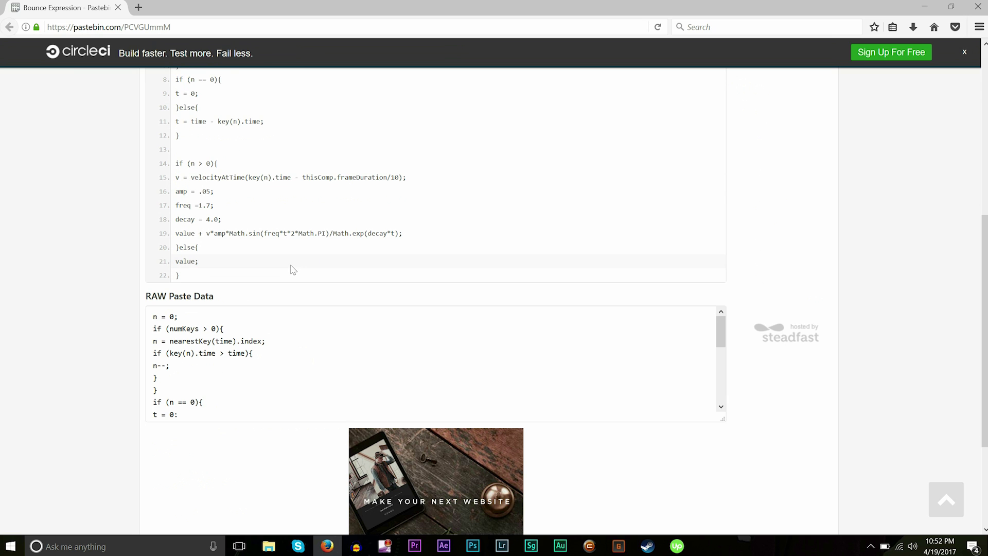
{"action": "left_click", "coordinate": [924, 7]}
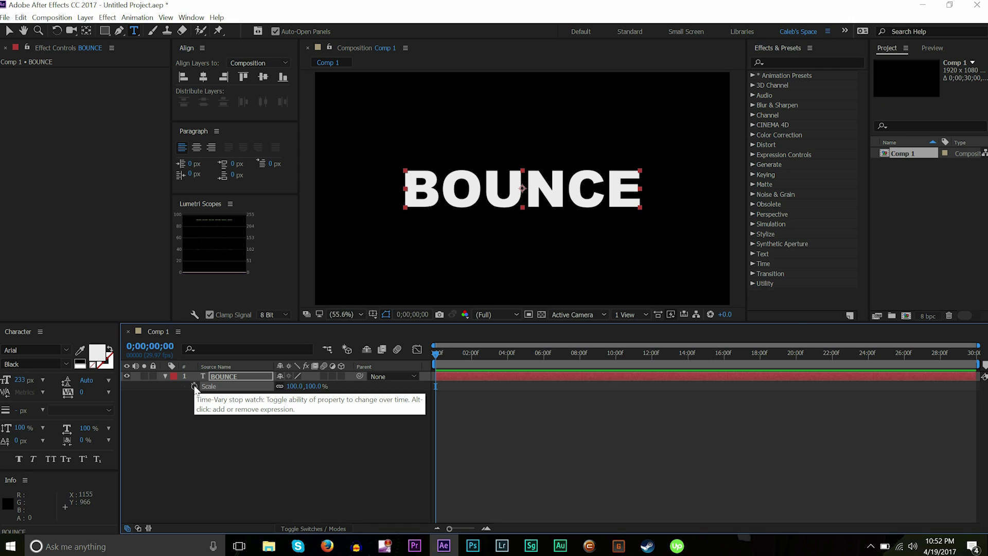
Step: Keyframe Scale at 100% at the start and 121% at about 0;00;01;27
{"action": "left_click", "coordinate": [200, 412]}
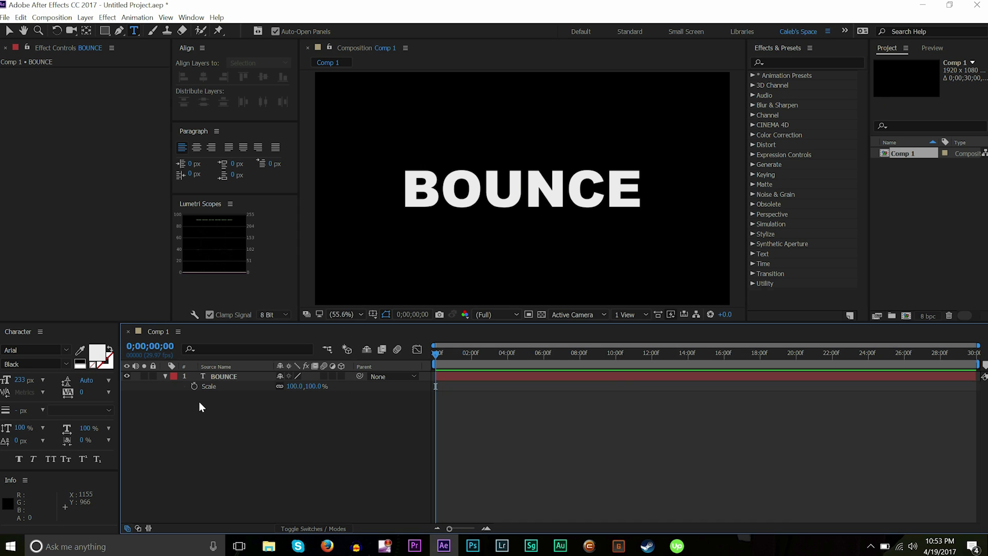
{"action": "left_click", "coordinate": [206, 387]}
{"action": "left_click", "coordinate": [207, 388]}
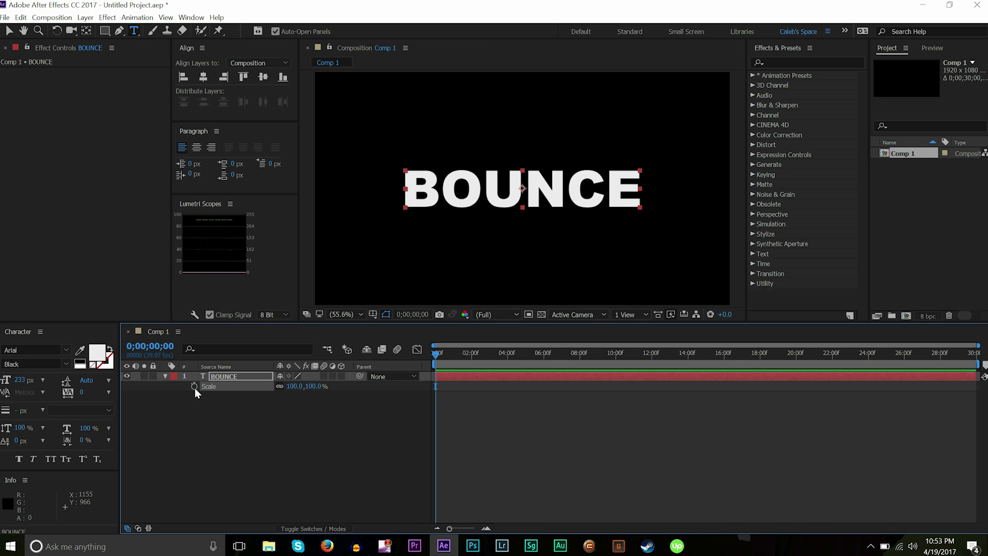
{"action": "left_click_drag", "start_coordinate": [462, 353], "coordinate": [469, 353]}
{"action": "left_click_drag", "start_coordinate": [302, 384], "coordinate": [314, 385]}
Step: Scrub from the start to check BOUNCE growing to 121%
{"action": "left_click", "coordinate": [512, 411]}
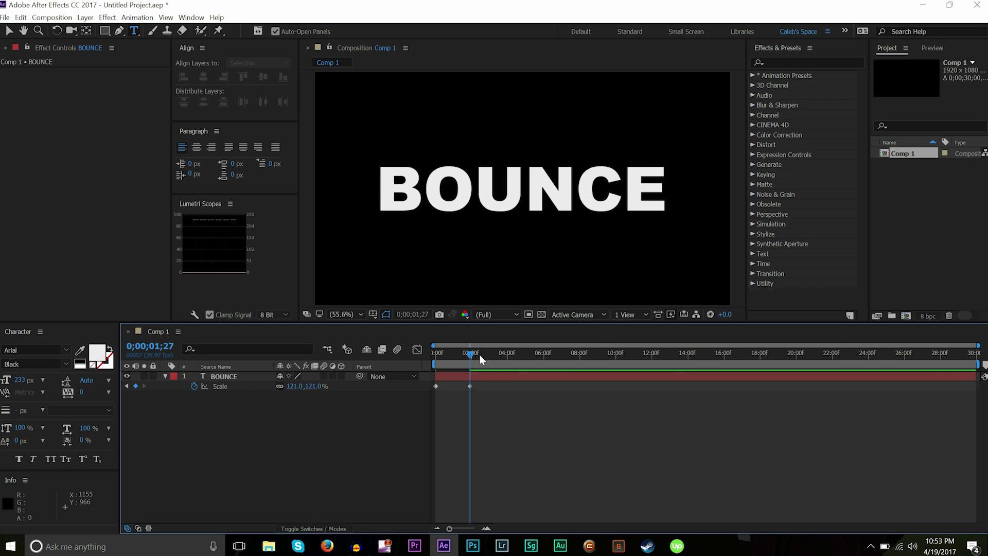
{"action": "left_click_drag", "start_coordinate": [480, 354], "coordinate": [473, 375]}
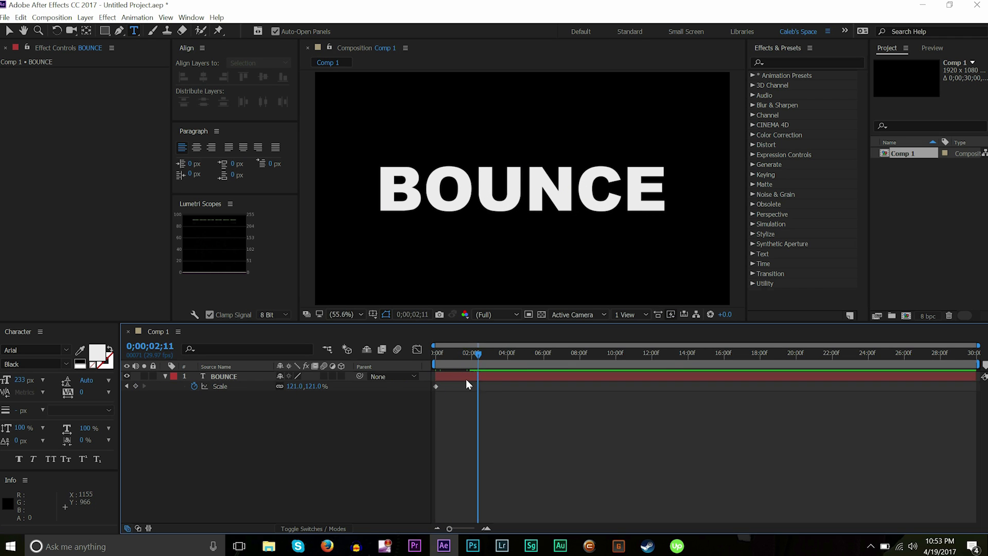
{"action": "left_click_drag", "start_coordinate": [467, 381], "coordinate": [403, 362]}
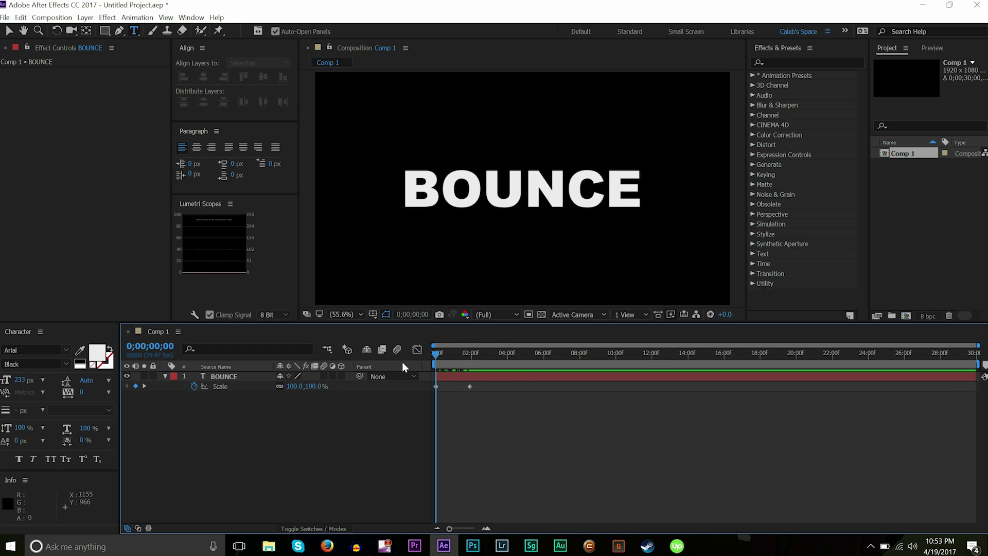
{"action": "left_click_drag", "start_coordinate": [405, 363], "coordinate": [369, 360]}
Step: Add a Scale expression and replace transform.scale with the pasted bounce code
{"action": "left_click", "coordinate": [195, 386], "text": "alt"}
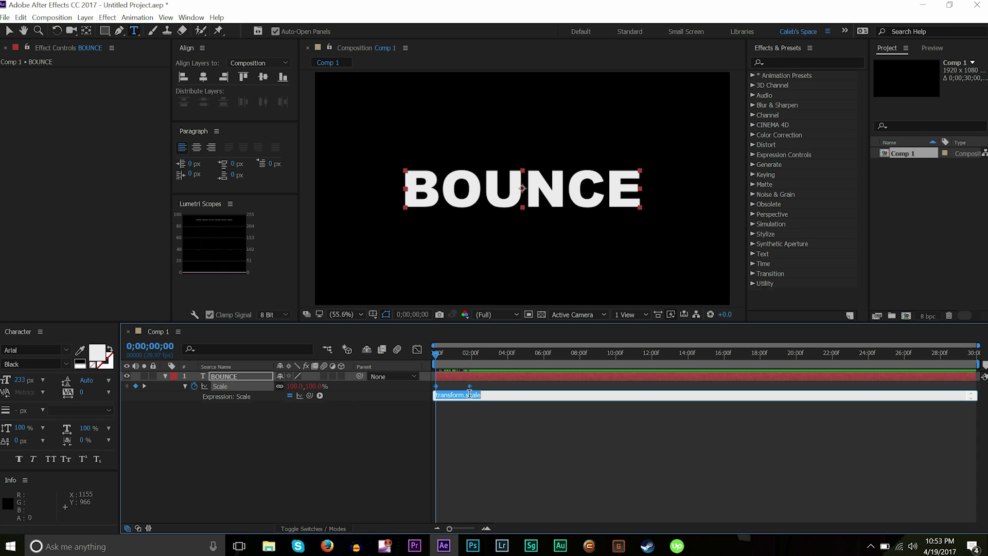
{"action": "left_click", "coordinate": [327, 546]}
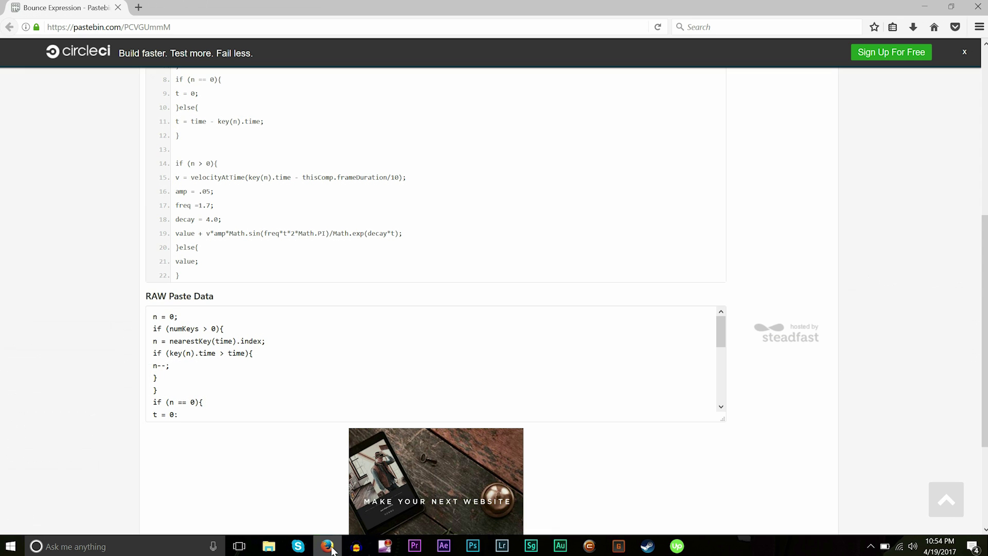
{"action": "left_click", "coordinate": [327, 546]}
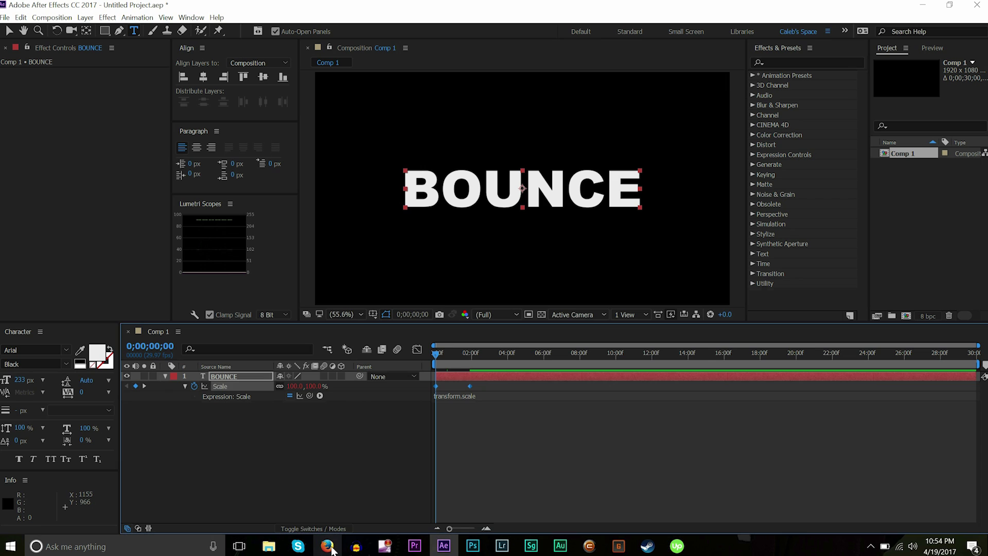
{"action": "left_click", "coordinate": [464, 393]}
{"action": "type", "text": "}"}
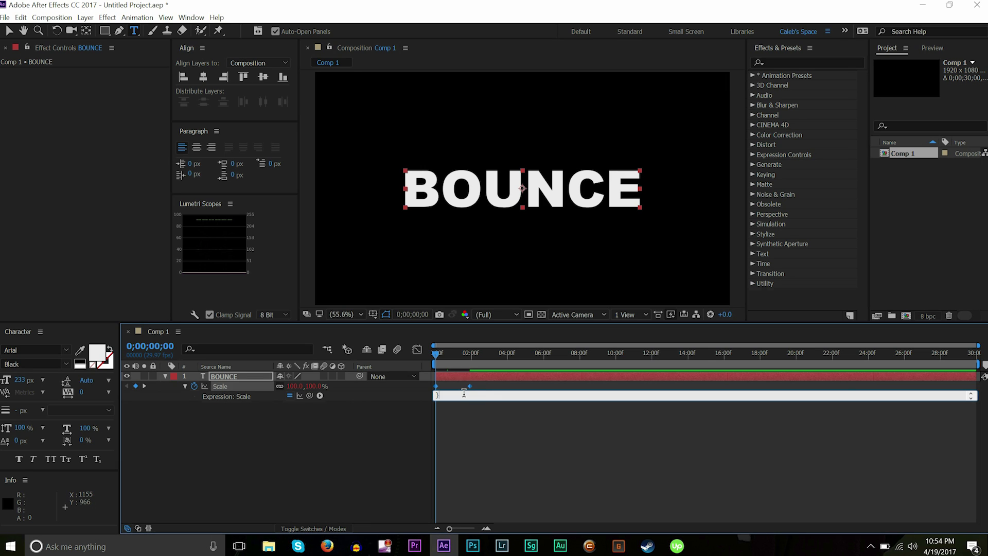
{"action": "key", "text": "Return"}
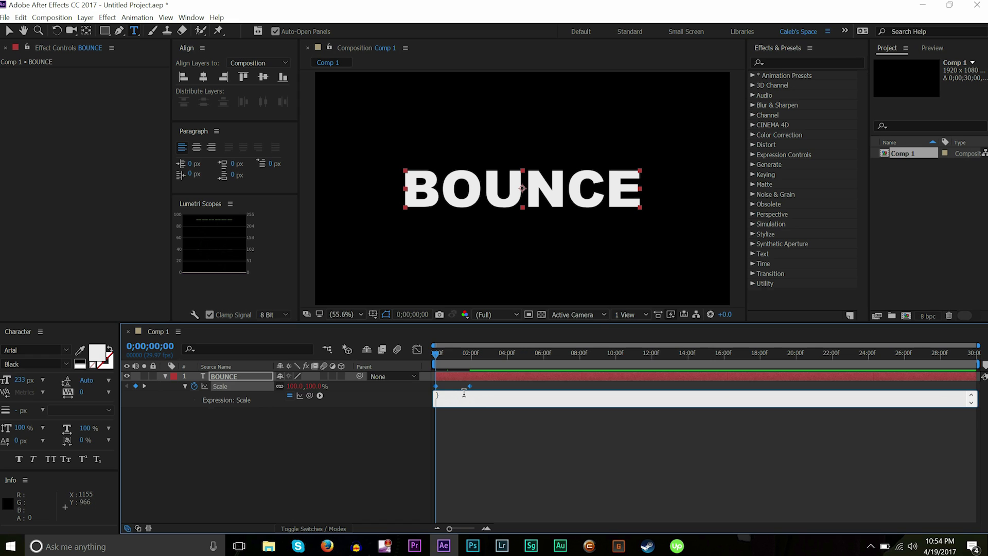
Step: Commit the expression, preview, and move the 121% keyframe earlier to frame 17
{"action": "key", "text": "BackSpace"}
{"action": "left_click", "coordinate": [475, 430]}
{"action": "key", "text": "space"}
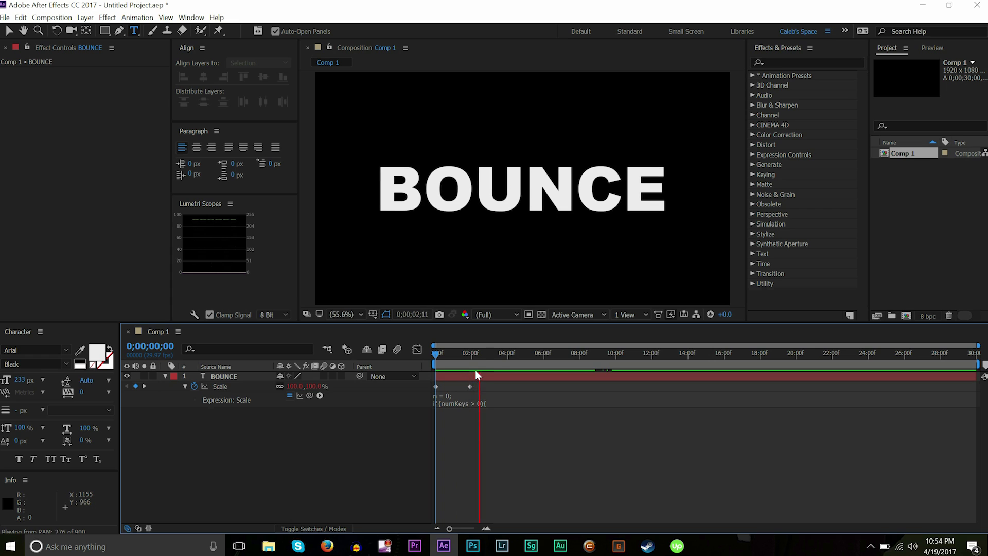
{"action": "key", "text": "space"}
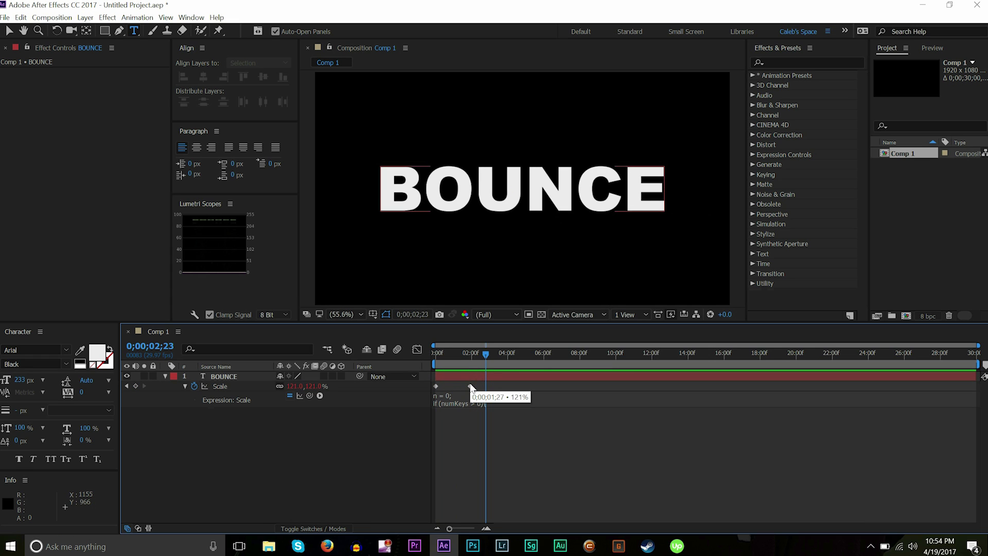
{"action": "left_click_drag", "start_coordinate": [470, 386], "coordinate": [408, 363]}
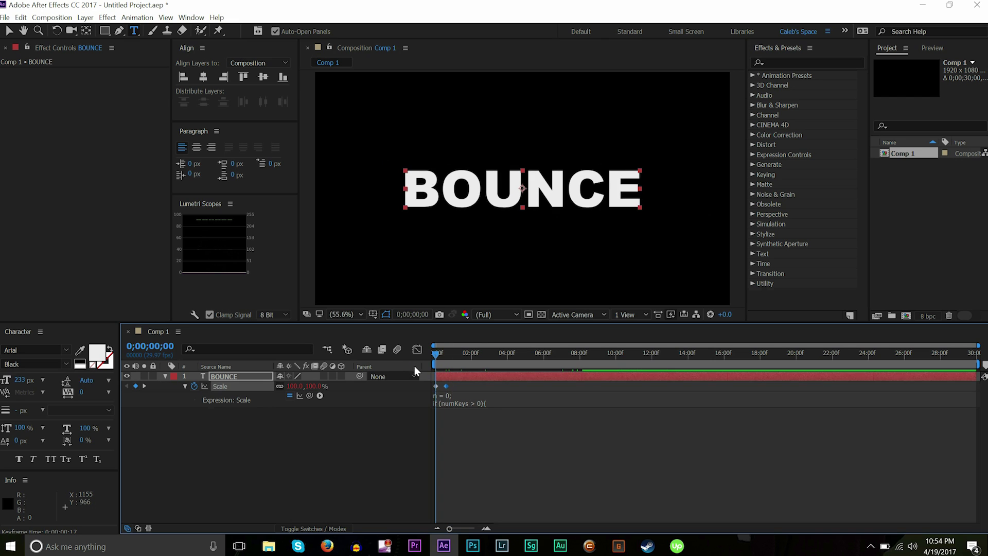
{"action": "key", "text": "space"}
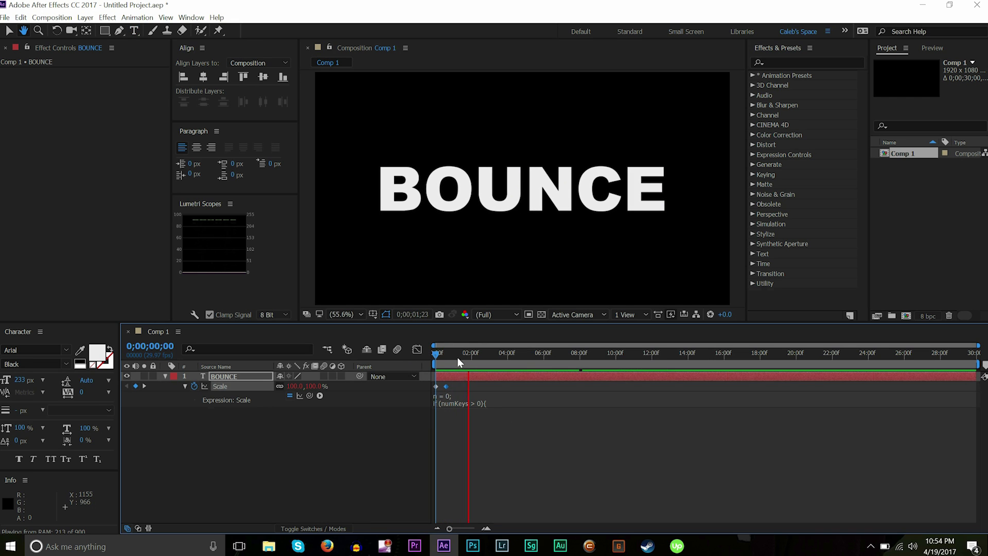
{"action": "key", "text": "space"}
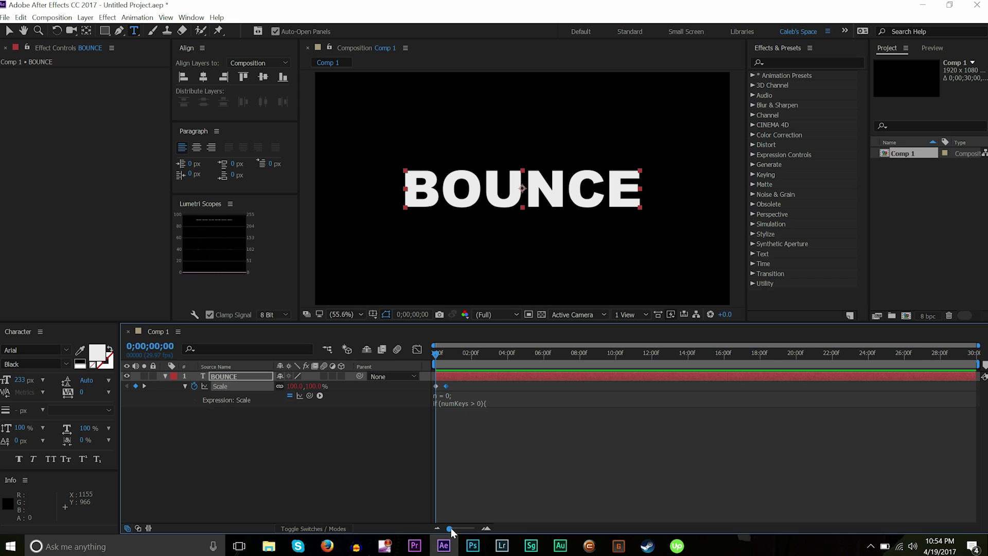
Step: Zoom the timeline in and shift the 121% keyframe to about frame 7, then preview
{"action": "left_click_drag", "start_coordinate": [451, 527], "coordinate": [471, 528]}
{"action": "left_click_drag", "start_coordinate": [512, 388], "coordinate": [477, 391]}
{"action": "key", "text": "space"}
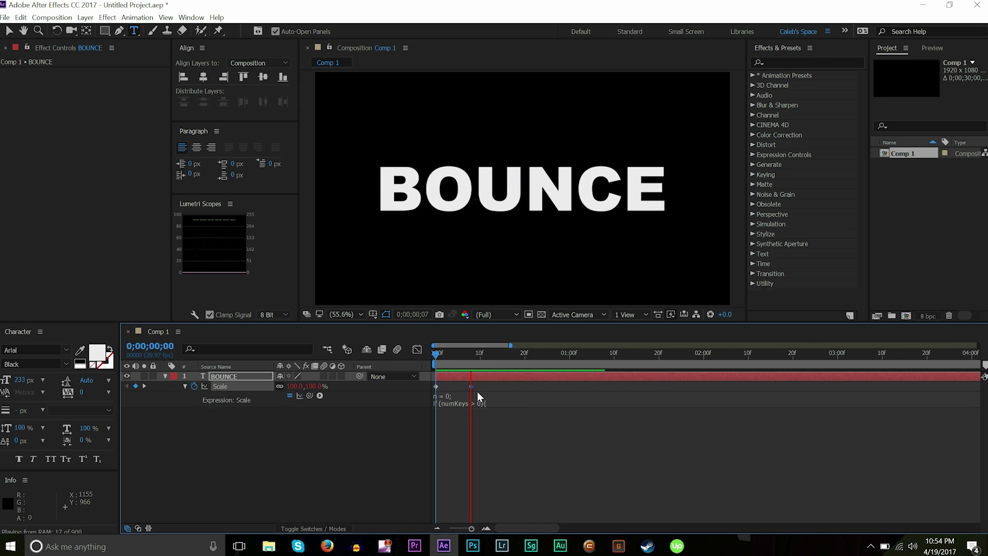
{"action": "key", "text": "space"}
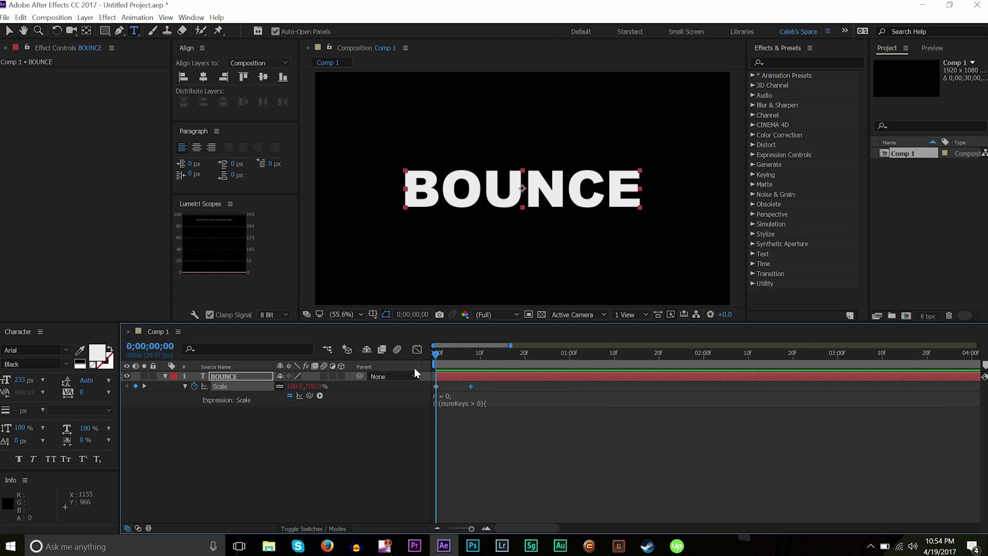
{"action": "key", "text": "space"}
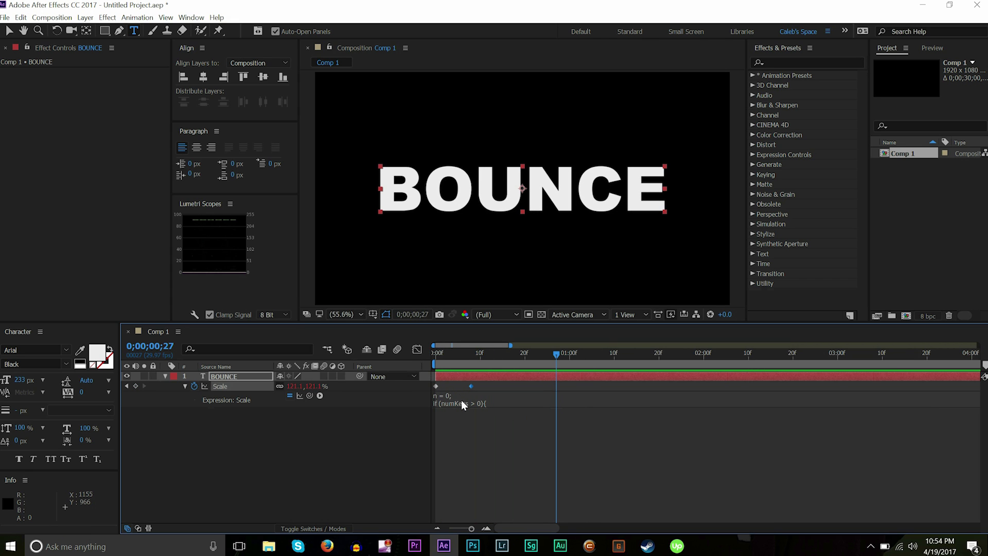
Step: Reopen the Scale expression to inspect its final lines, then commit it
{"action": "left_click", "coordinate": [459, 402]}
{"action": "left_click", "coordinate": [489, 403]}
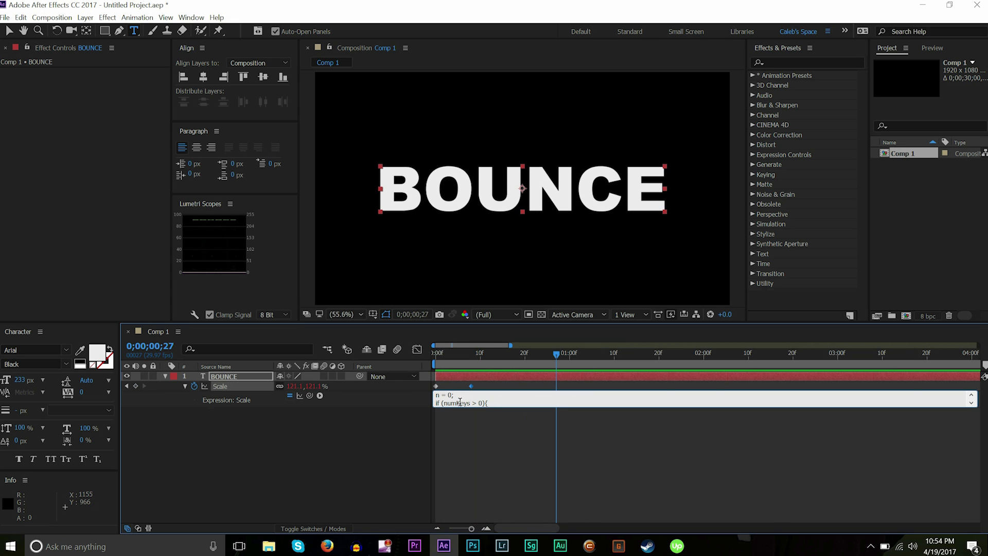
{"action": "left_click_drag", "start_coordinate": [904, 407], "coordinate": [903, 415]}
{"action": "left_click", "coordinate": [900, 409]}
Step: Scroll through the Scale expression to review its code, then commit it
{"action": "left_click", "coordinate": [889, 404]}
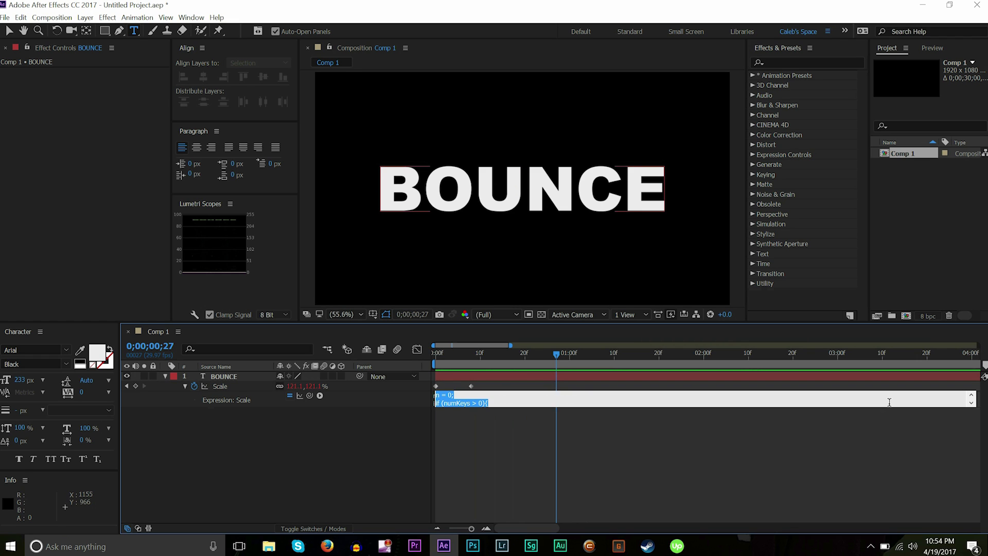
{"action": "left_click", "coordinate": [889, 403]}
{"action": "left_click_drag", "start_coordinate": [889, 407], "coordinate": [895, 489]}
{"action": "scroll", "coordinate": [965, 486], "scroll_direction": "down", "scroll_amount": 4}
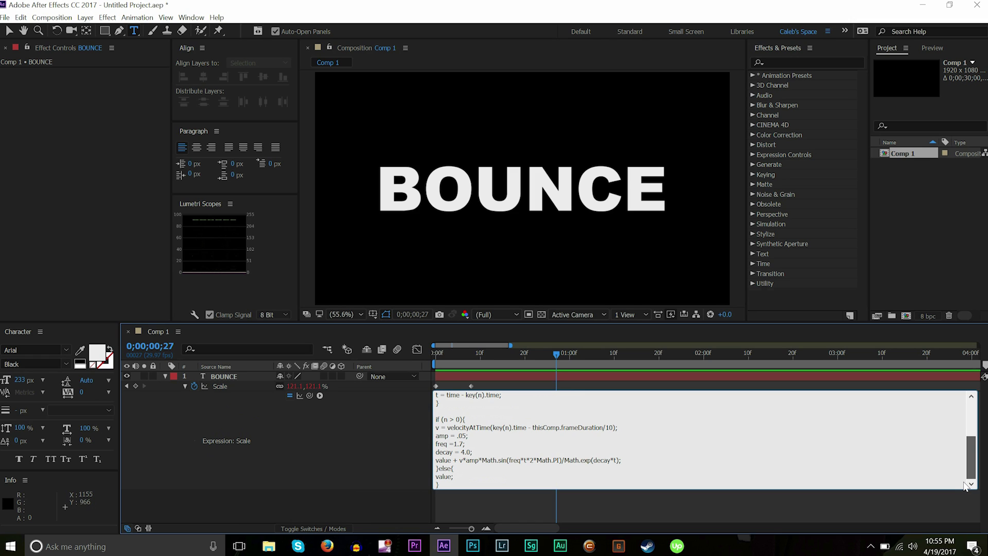
{"action": "left_click", "coordinate": [407, 424]}
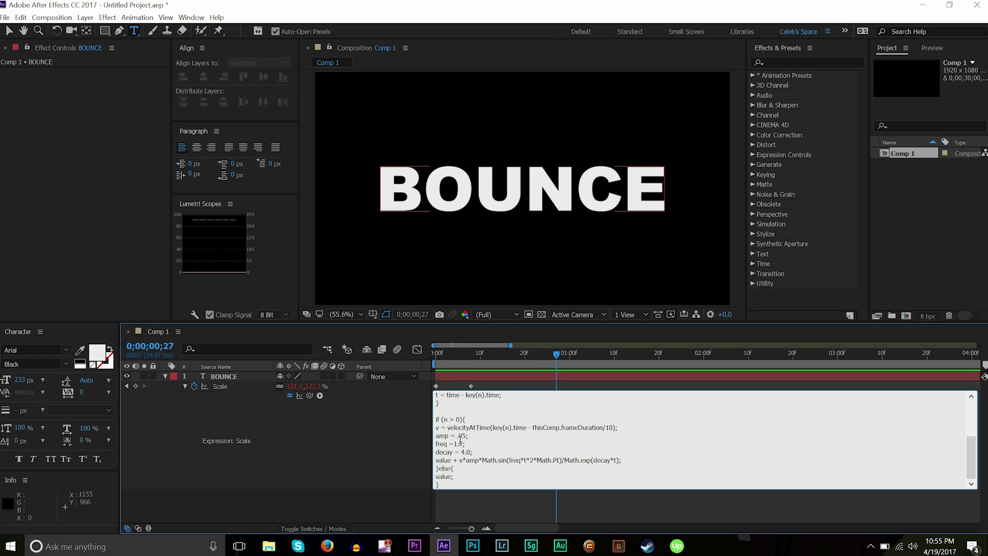
Step: Change the expression's amp value from .05 to 4
{"action": "left_click_drag", "start_coordinate": [457, 436], "coordinate": [465, 436]}
{"action": "type", "text": ".03"}
{"action": "key", "text": "BackSpace"}
{"action": "type", "text": "5"}
{"action": "key", "text": "BackSpace"}
{"action": "key", "text": "BackSpace"}
{"action": "key", "text": "BackSpace"}
{"action": "type", "text": "4"}
{"action": "left_click", "coordinate": [532, 387]}
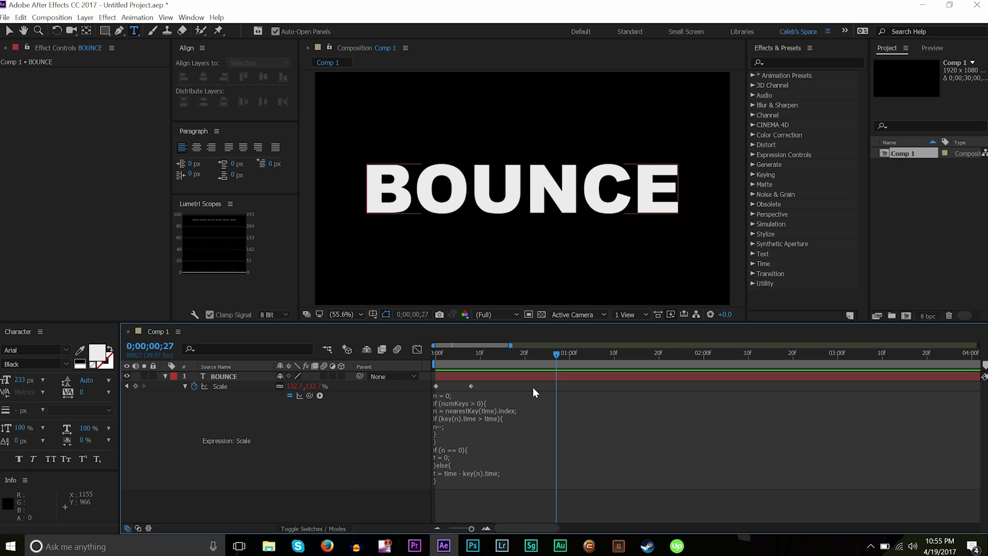
Step: Scrub and preview the bounce with amp 4, freq 1.7 and decay 4.0
{"action": "left_click_drag", "start_coordinate": [554, 358], "coordinate": [439, 347]}
{"action": "key", "text": "space"}
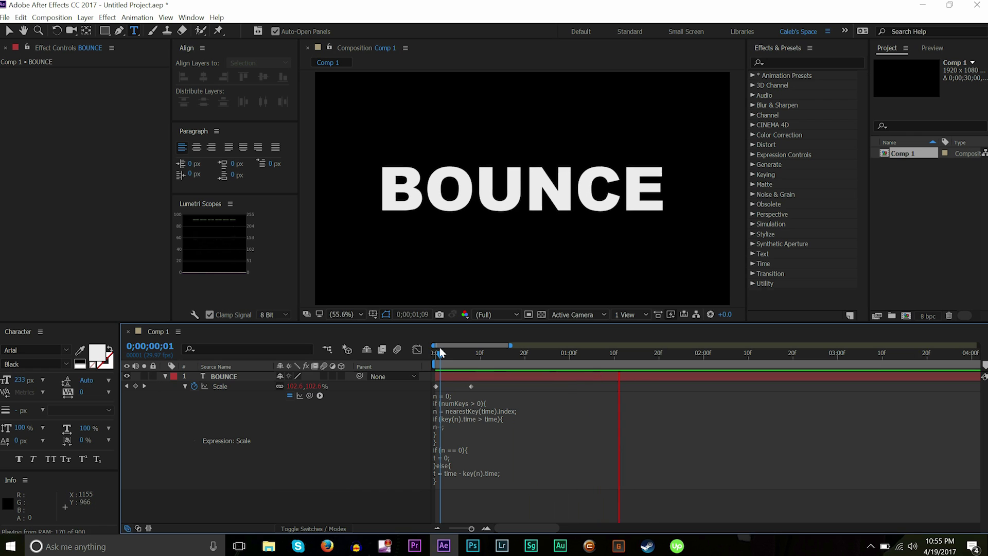
{"action": "left_click", "coordinate": [435, 355]}
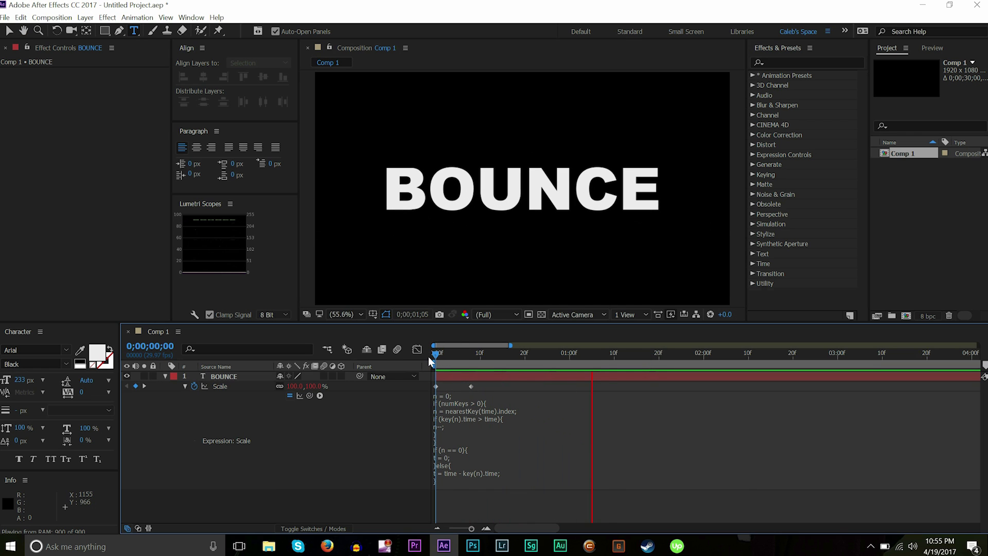
{"action": "key", "text": "space"}
{"action": "left_click", "coordinate": [470, 465]}
Step: Change the expression's freq from 1.7 to 4.7 and preview the faster bounce
{"action": "left_click", "coordinate": [469, 458]}
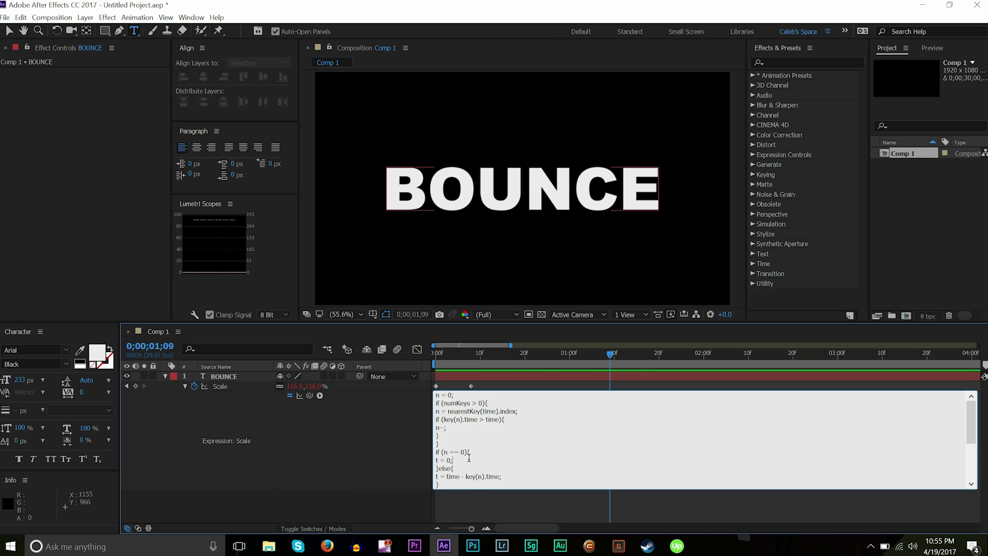
{"action": "left_click_drag", "start_coordinate": [468, 458], "coordinate": [477, 507]}
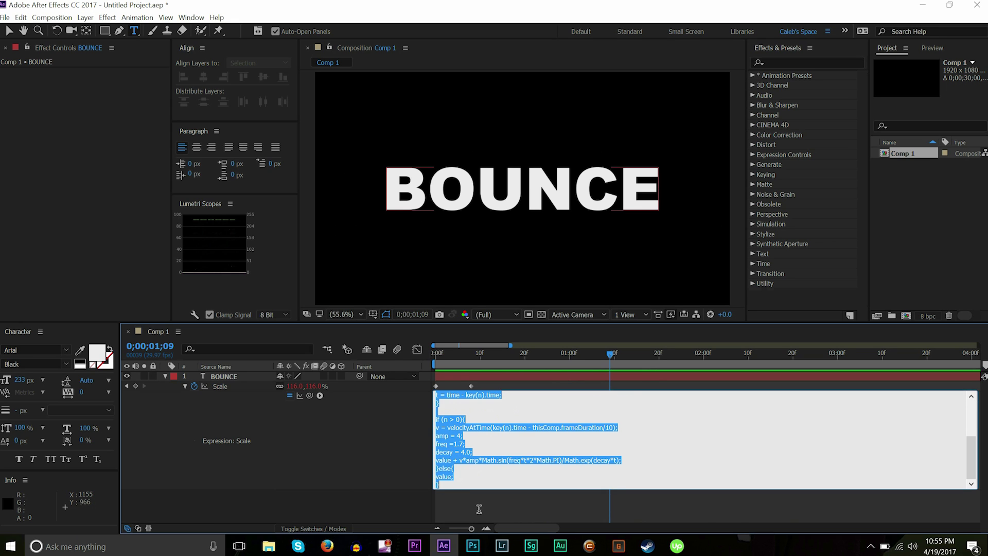
{"action": "left_click", "coordinate": [462, 443]}
{"action": "left_click_drag", "start_coordinate": [436, 460], "coordinate": [490, 459]}
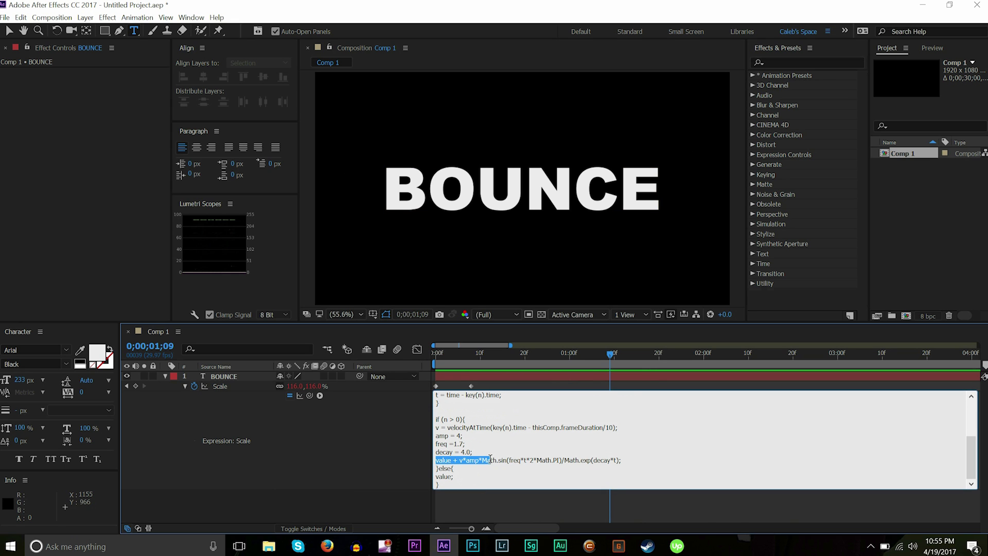
{"action": "left_click", "coordinate": [460, 442]}
{"action": "key", "text": "BackSpace"}
{"action": "type", "text": "4"}
{"action": "left_click_drag", "start_coordinate": [513, 362], "coordinate": [436, 366]}
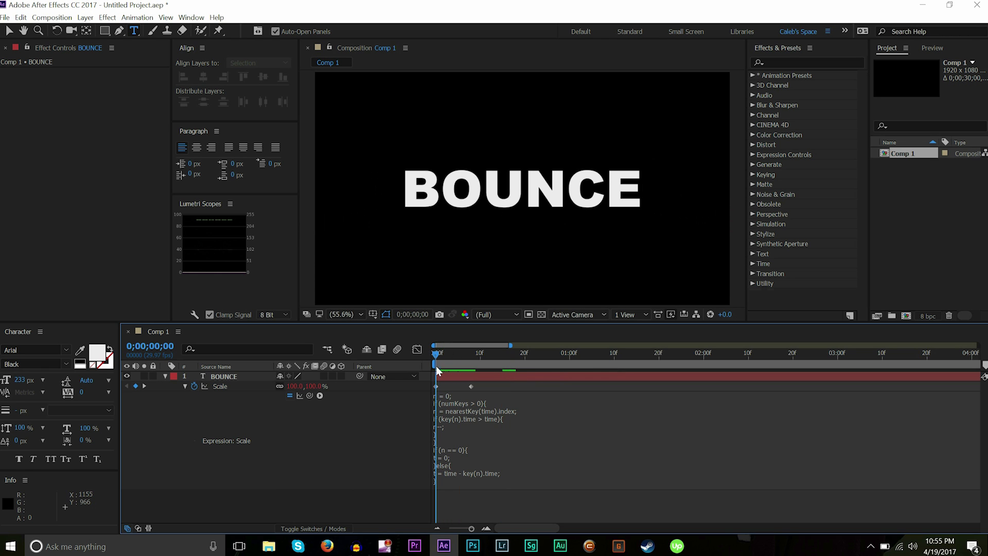
{"action": "key", "text": "space"}
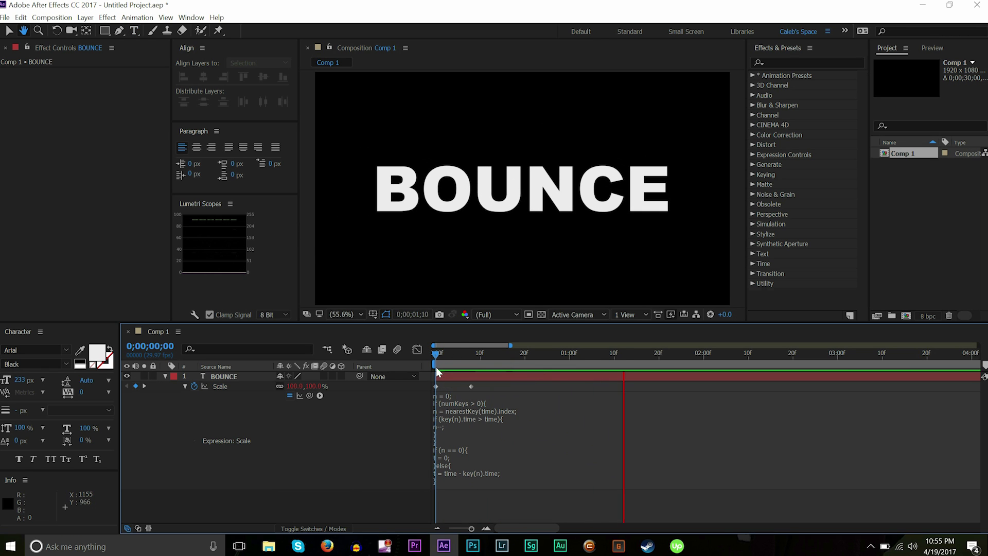
{"action": "key", "text": "space"}
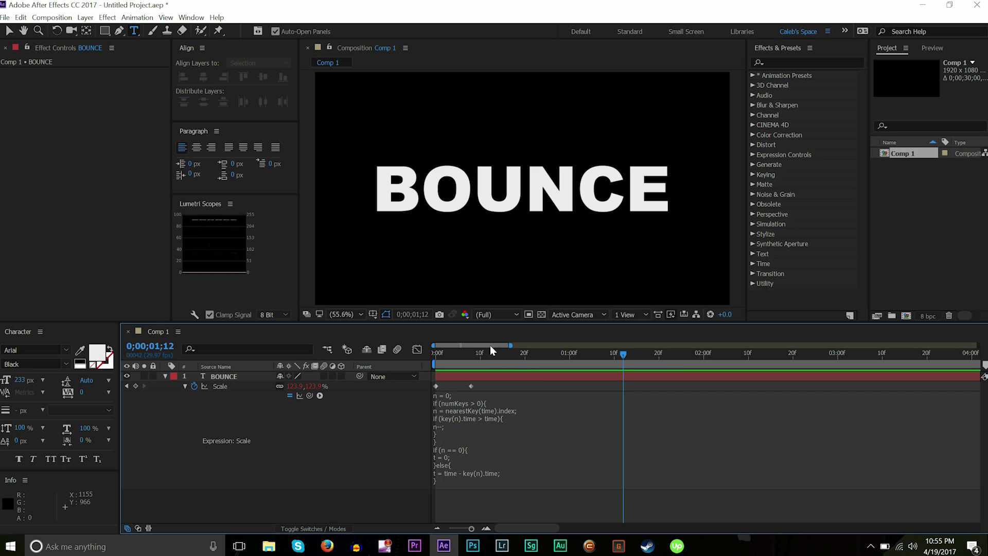
Step: Change decay from 4.0 to 9.0 and preview the shorter bounce
{"action": "left_click", "coordinate": [500, 440]}
{"action": "left_click", "coordinate": [500, 439]}
{"action": "triple_click", "coordinate": [508, 447]}
{"action": "key", "text": "ctrl+a"}
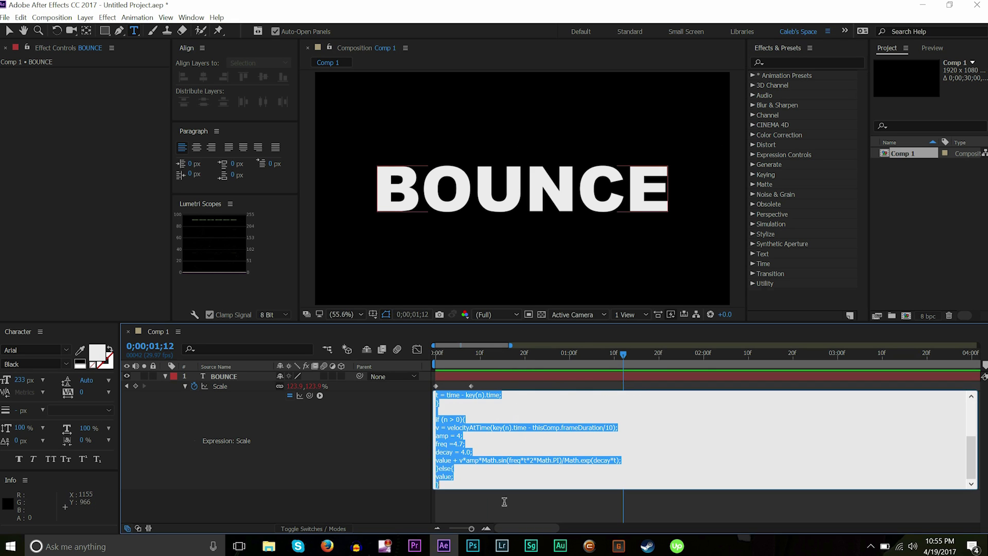
{"action": "left_click", "coordinate": [468, 448]}
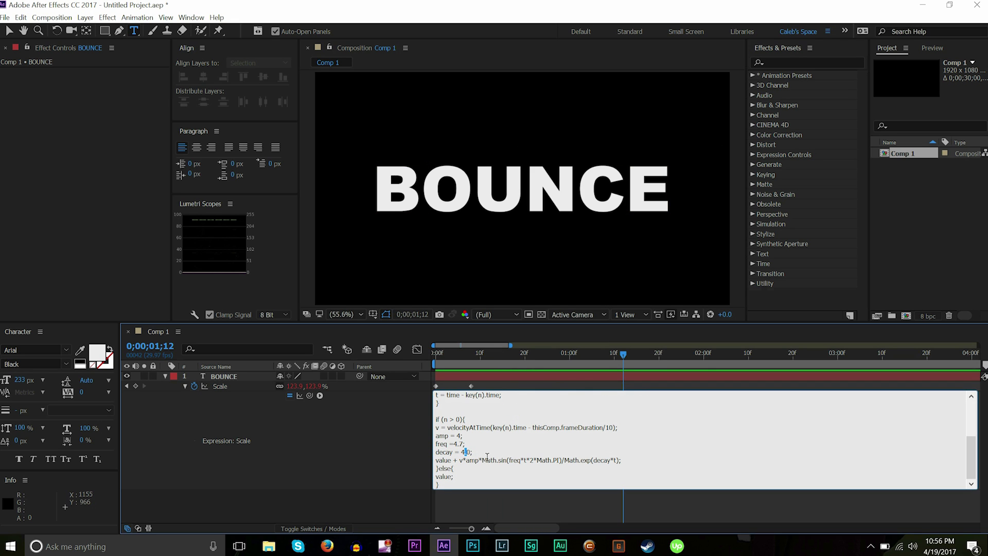
{"action": "key", "text": "End"}
{"action": "key", "text": "Left"}
{"action": "key", "text": "Left"}
{"action": "key", "text": "Left"}
{"action": "key", "text": "BackSpace"}
{"action": "type", "text": "9"}
{"action": "left_click", "coordinate": [511, 352]}
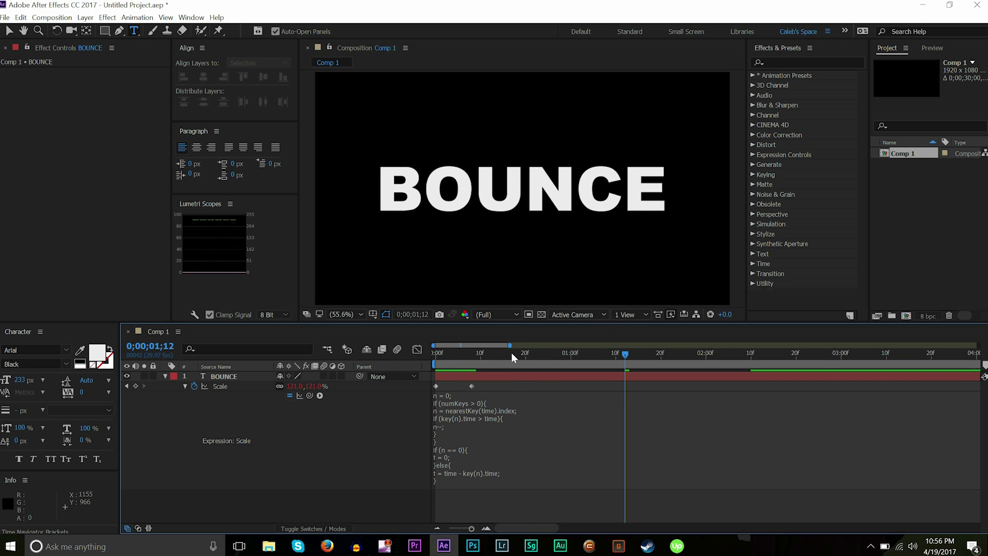
{"action": "left_click_drag", "start_coordinate": [511, 352], "coordinate": [431, 356]}
{"action": "key", "text": "space"}
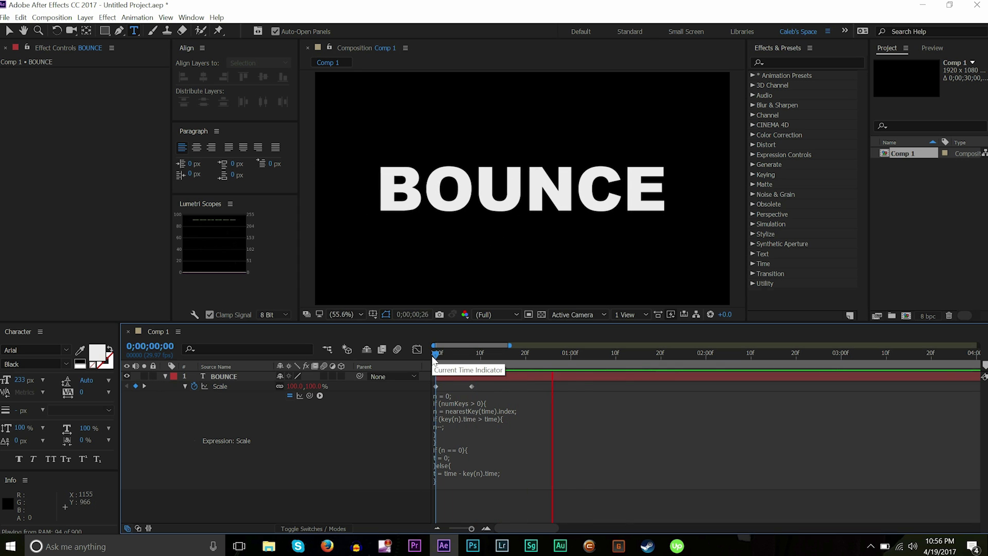
{"action": "key", "text": "space"}
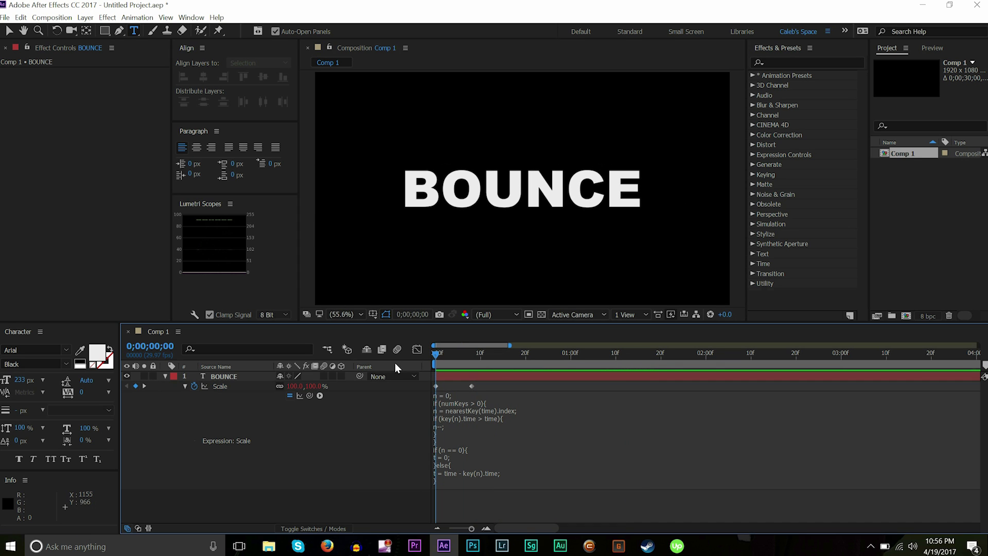
Step: Change the Scale expression's amp value to .07
{"action": "left_click", "coordinate": [506, 428]}
{"action": "key", "text": "ctrl+a"}
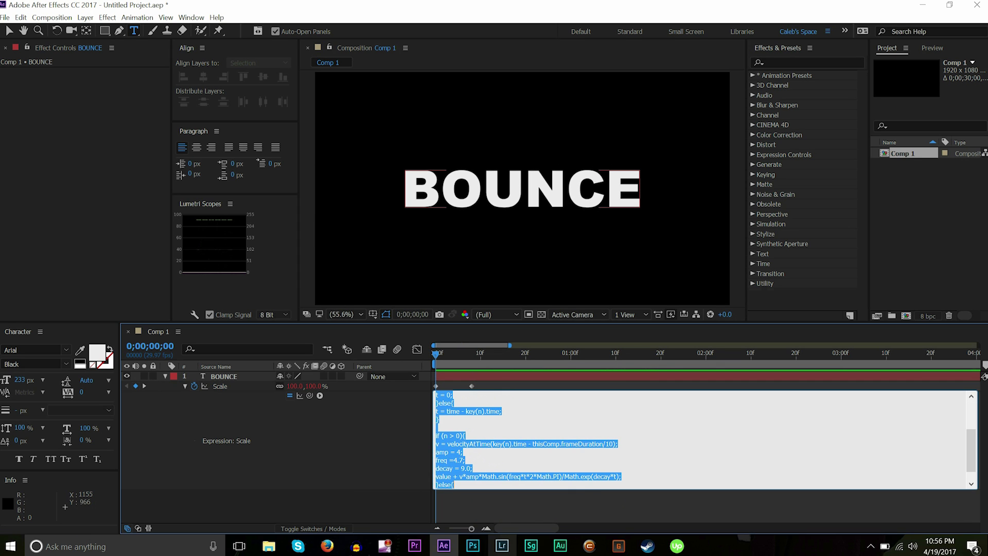
{"action": "left_click", "coordinate": [453, 451]}
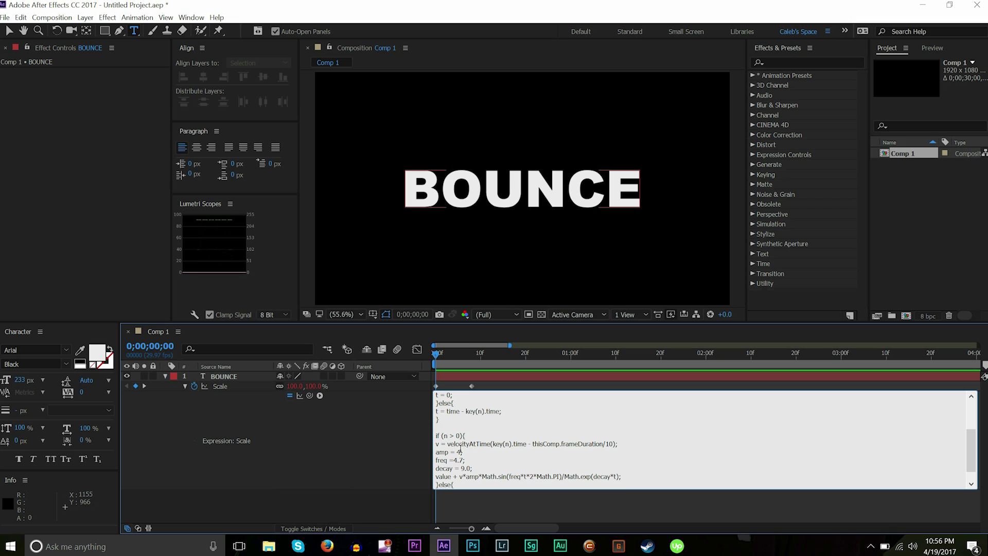
{"action": "left_click", "coordinate": [506, 495]}
{"action": "key", "text": "BackSpace"}
{"action": "type", "text": ".07"}
Step: Set freq back to 1.7 and decay to 2.0, then commit the expression
{"action": "double_click", "coordinate": [455, 459]}
{"action": "type", "text": "1"}
{"action": "left_click", "coordinate": [463, 468]}
{"action": "key", "text": "BackSpace"}
{"action": "type", "text": "2"}
{"action": "left_click", "coordinate": [485, 377]}
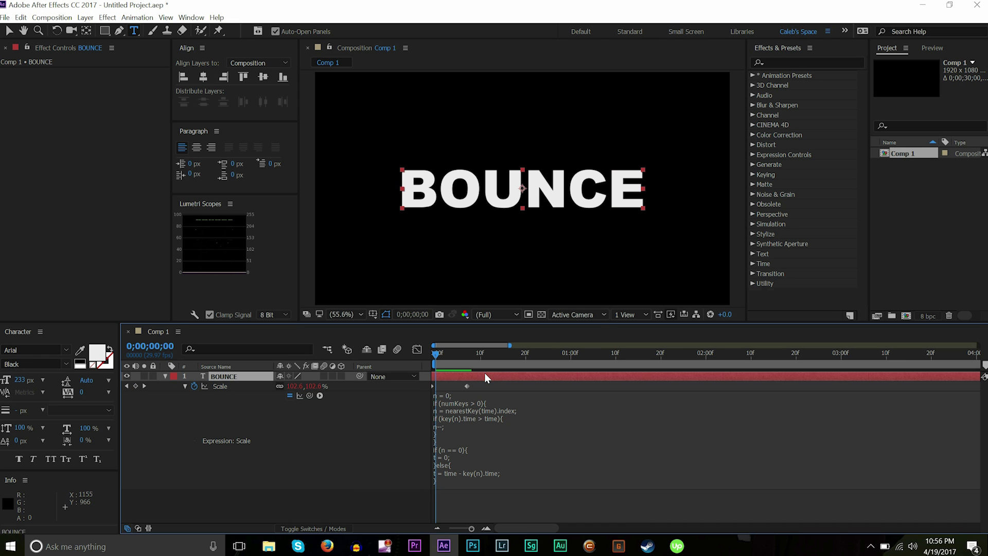
{"action": "key", "text": "space"}
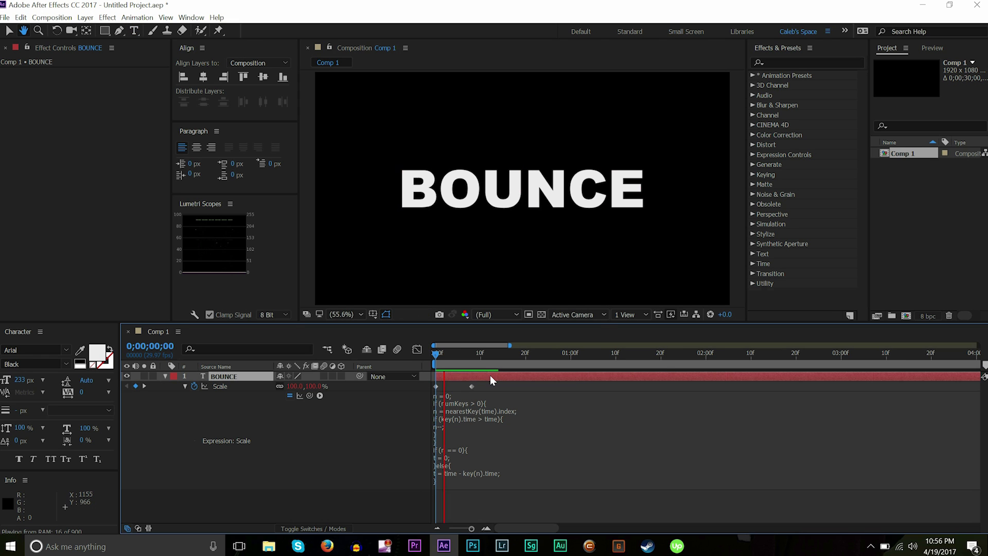
{"action": "key", "text": "space"}
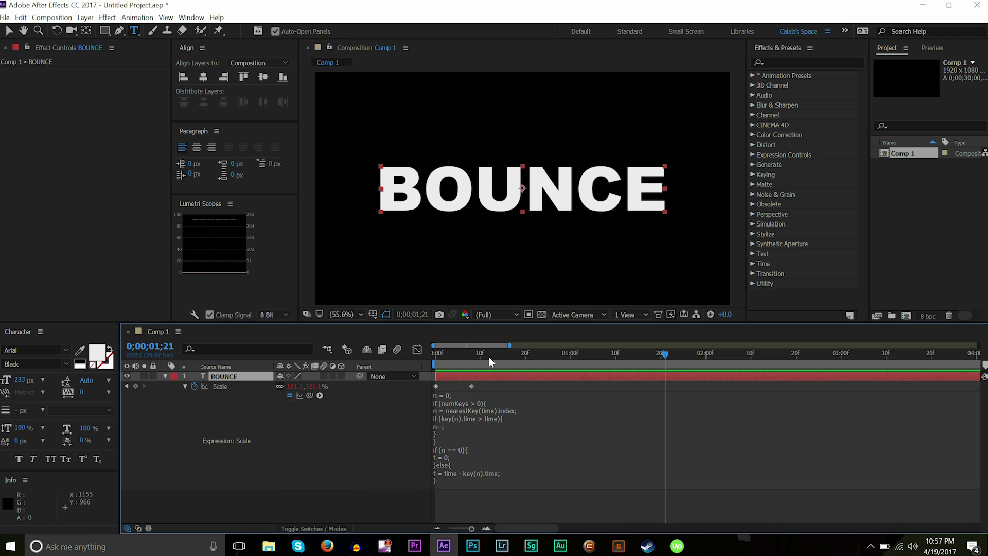
{"action": "left_click_drag", "start_coordinate": [449, 361], "coordinate": [435, 360]}
{"action": "key", "text": "space"}
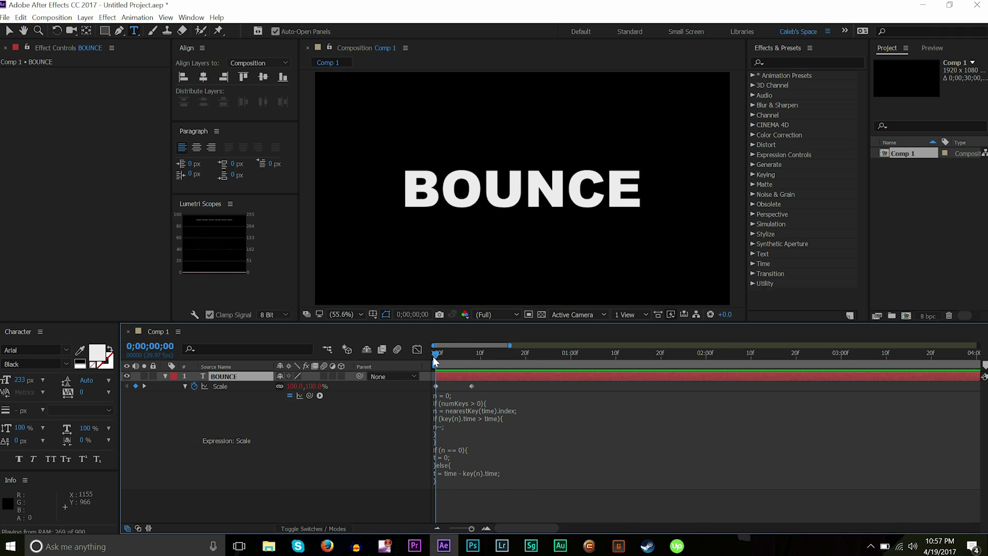
{"action": "key", "text": "space"}
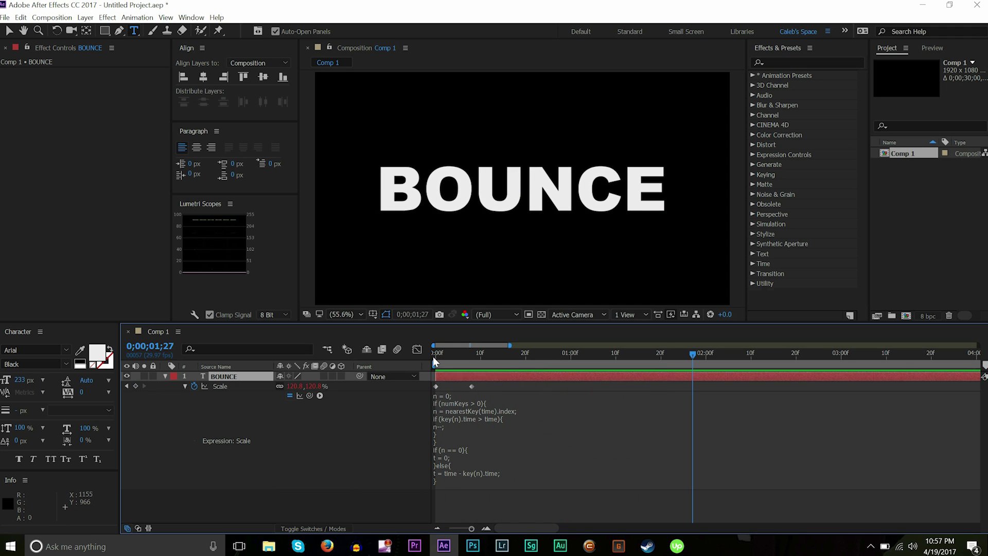